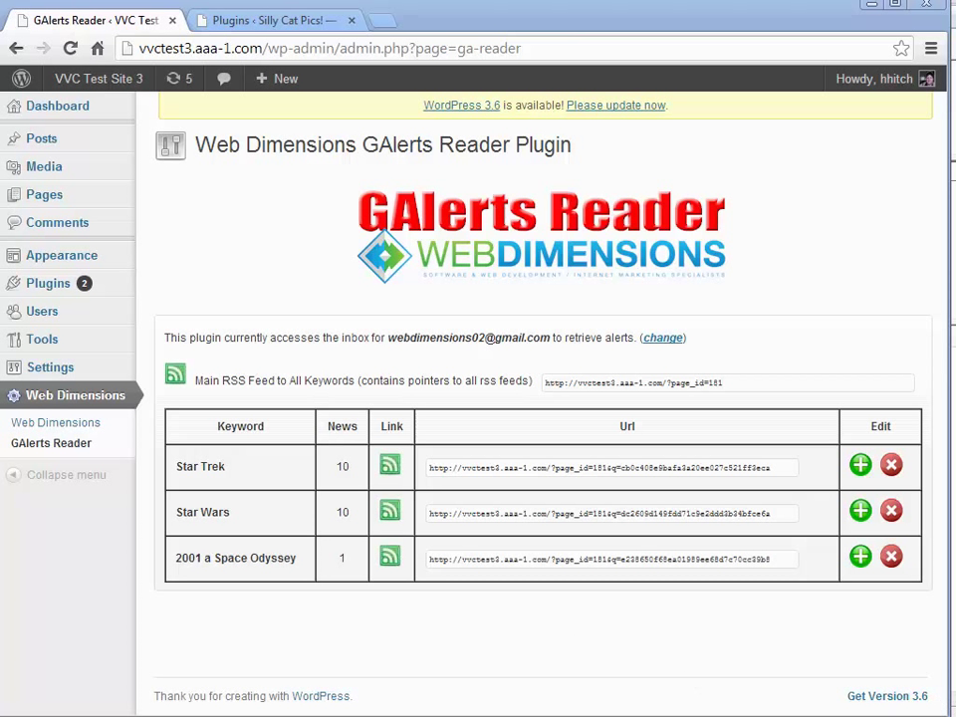
# Upload ga-reader.zip as a new plugin on Silly Cat Pics, install it and activate it.
pyautogui.moveTo(942, 666); pyautogui.dragTo(953, 666)
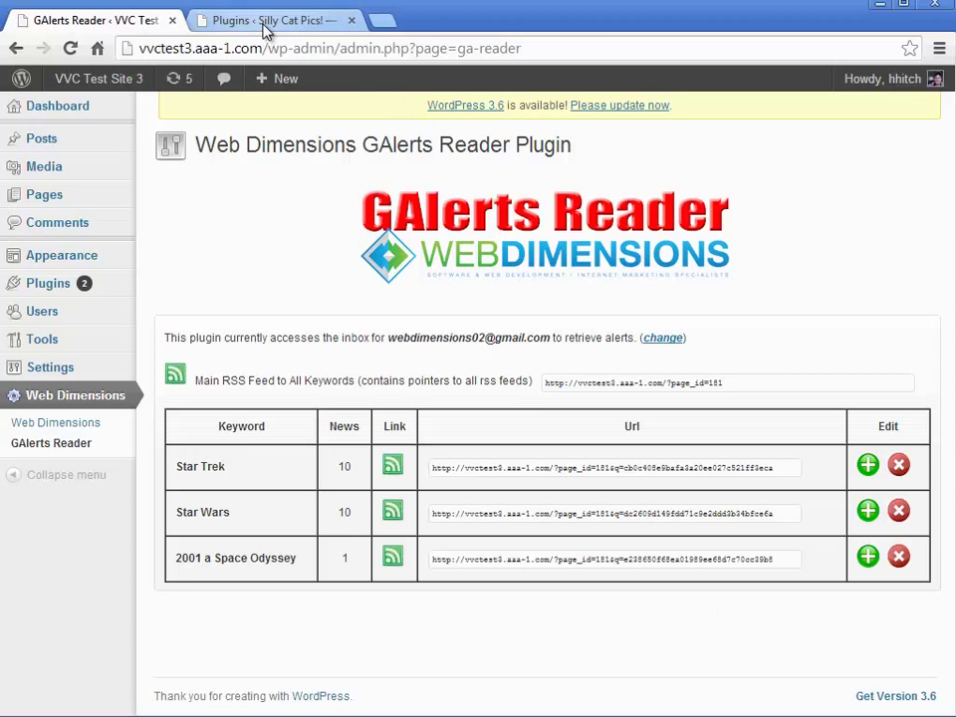
pyautogui.click(205, 22)
pyautogui.click(310, 147)
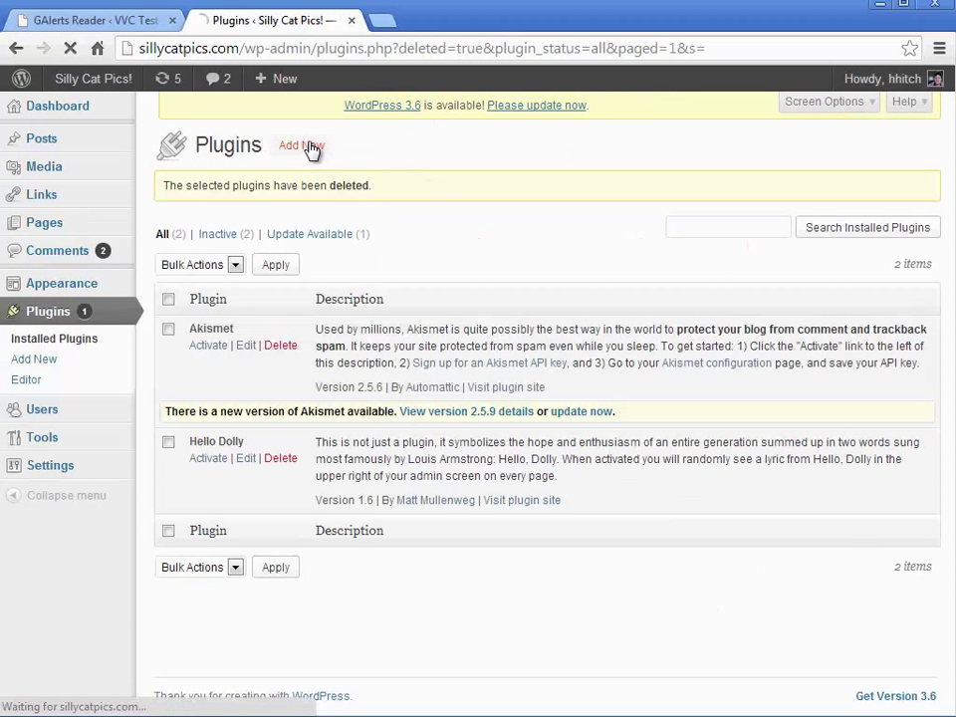
pyautogui.click(227, 299)
pyautogui.click(224, 183)
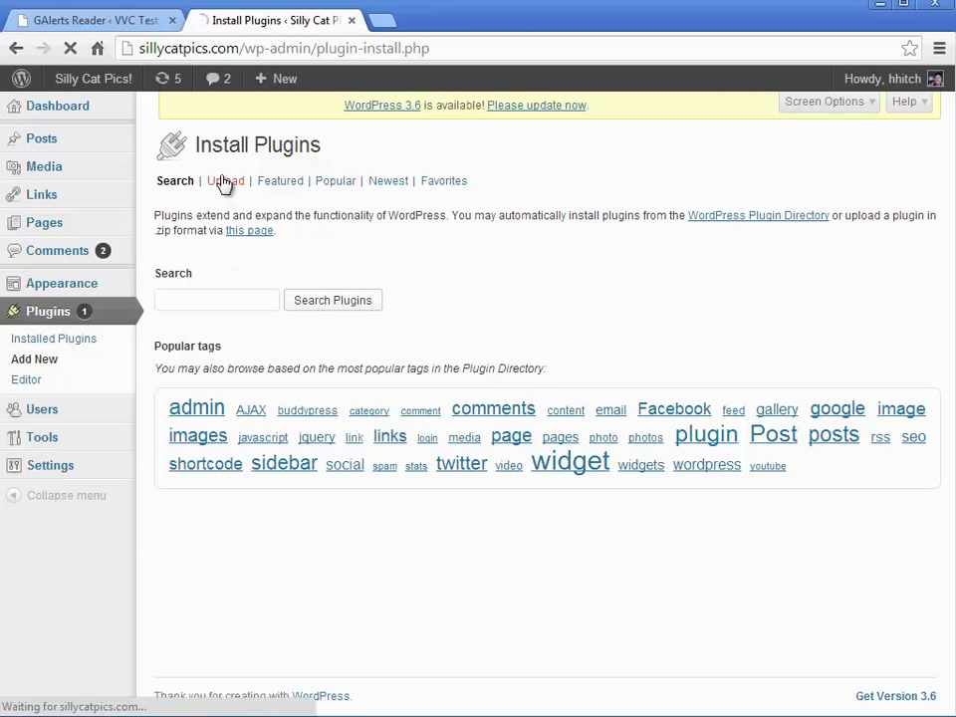
pyautogui.click(205, 290)
pyautogui.click(426, 285)
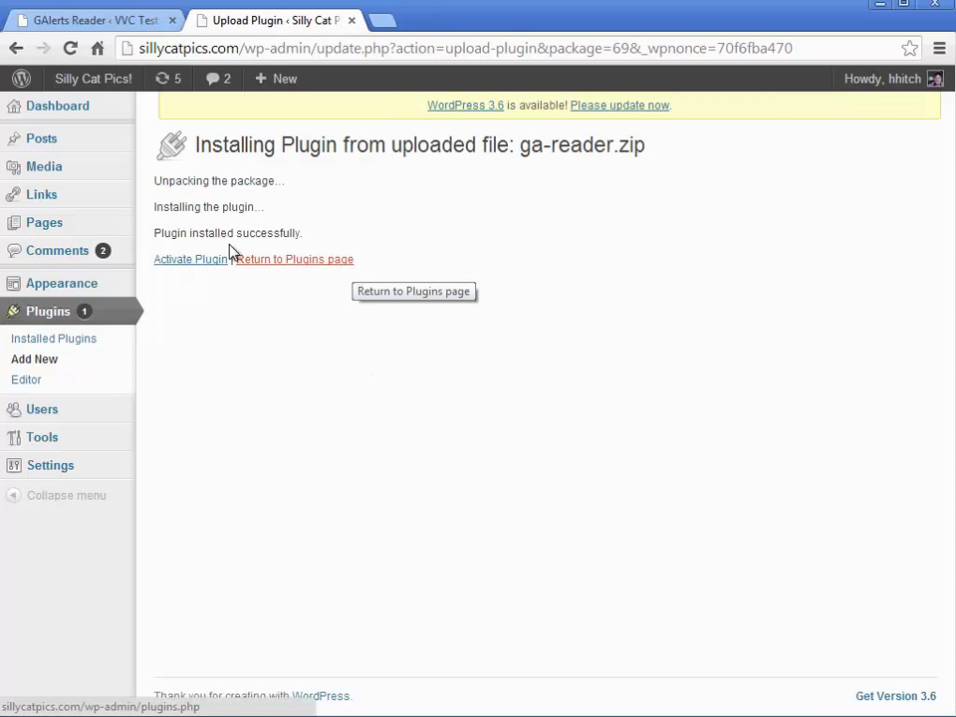
pyautogui.click(191, 264)
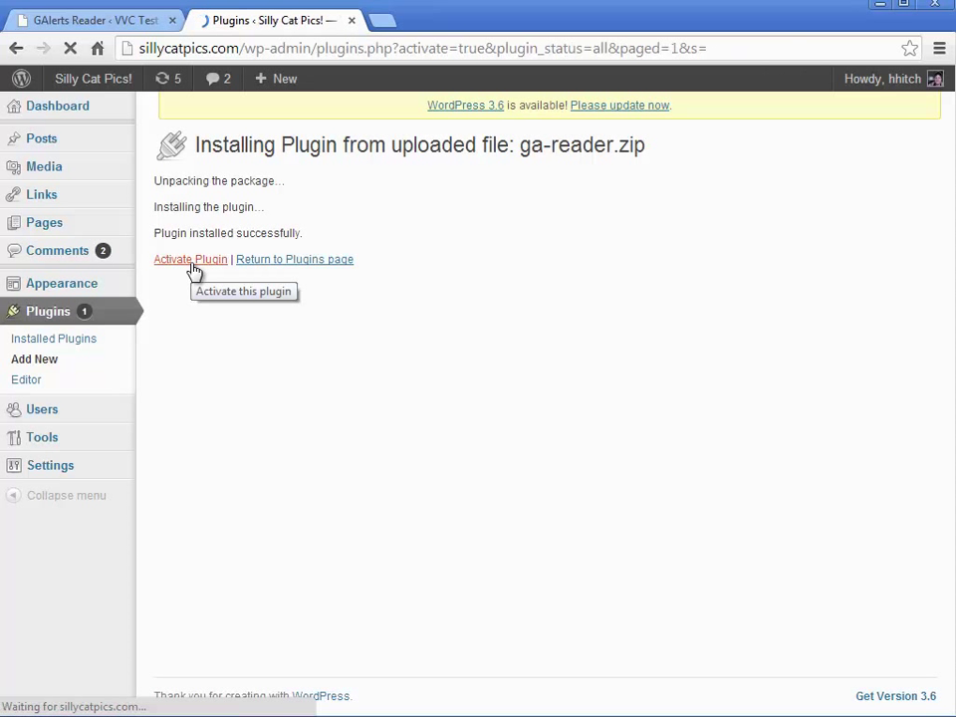
# Validate the license on the GAlerts Reader settings page and confirm the validation message.
pyautogui.moveTo(60, 495)
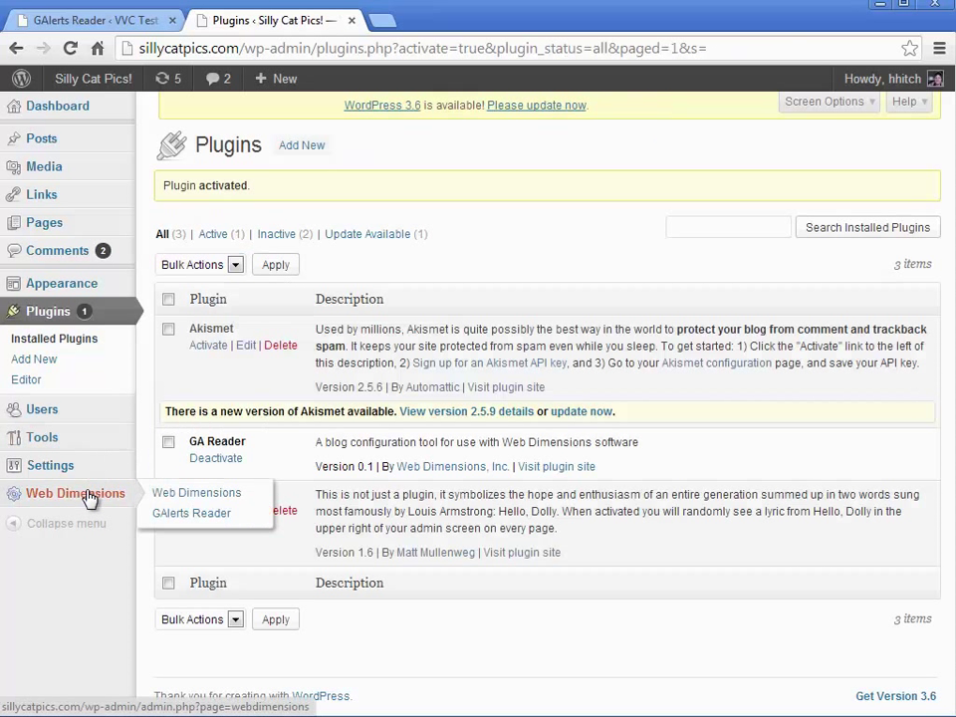
pyautogui.click(165, 514)
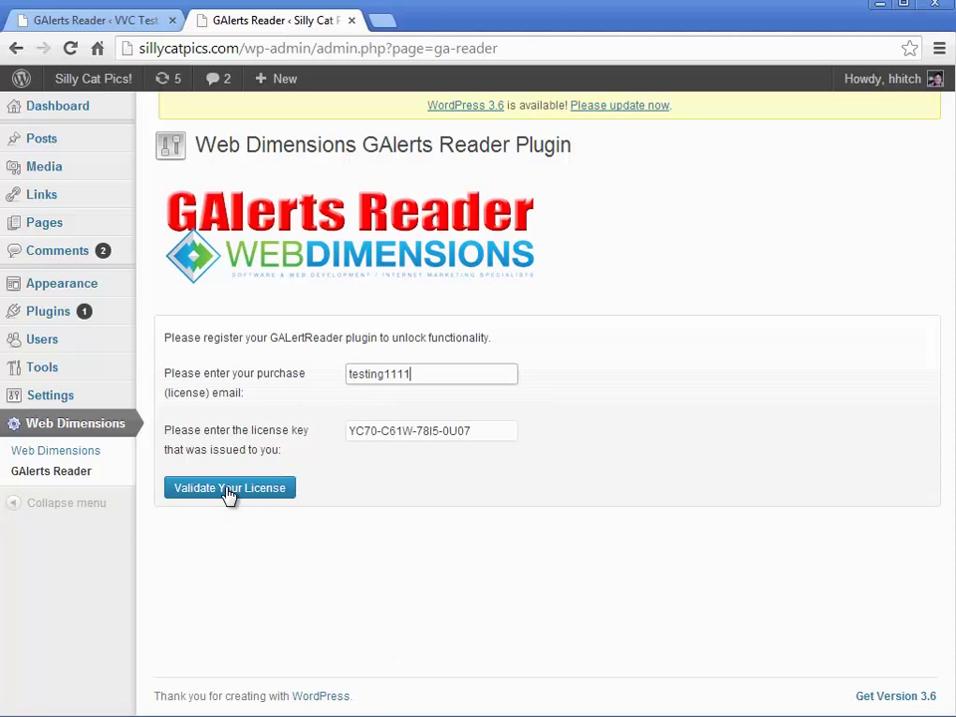
pyautogui.click(229, 490)
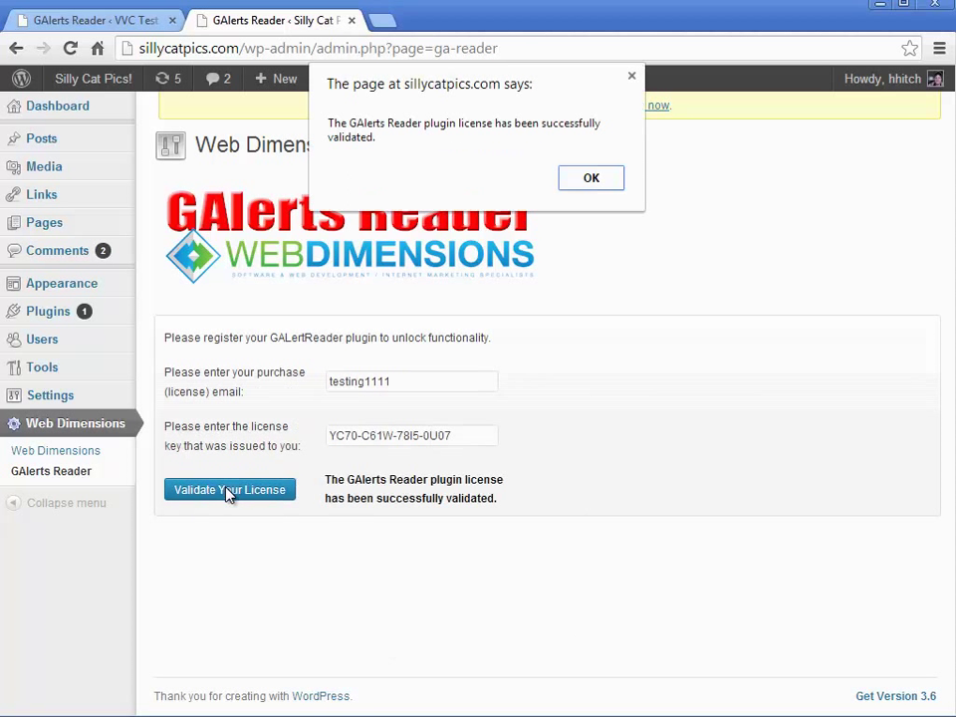
pyautogui.click(605, 183)
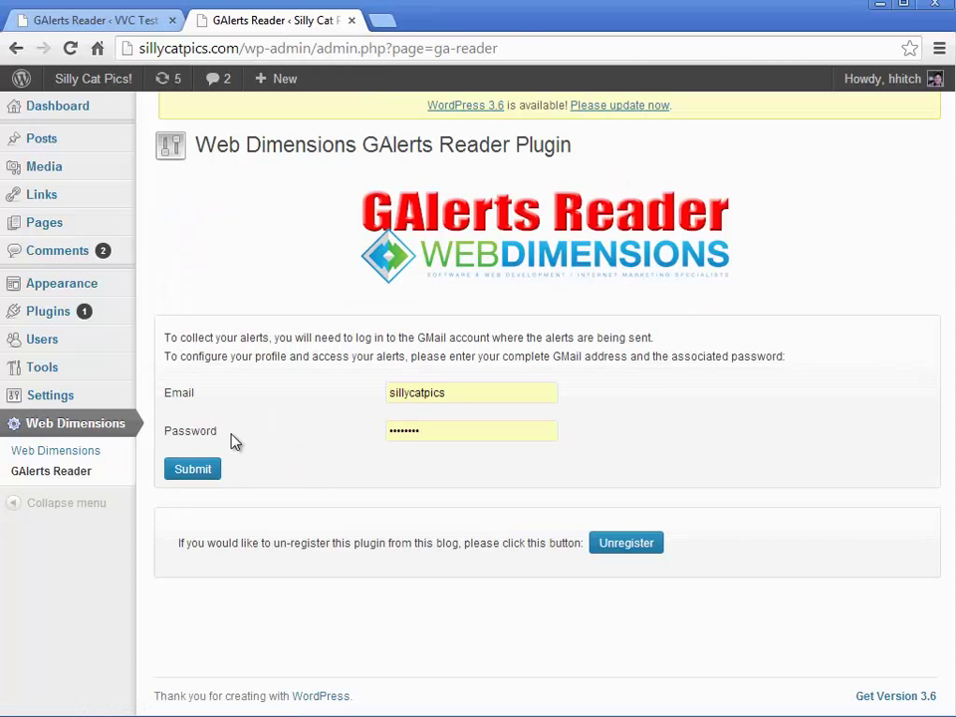
# Delete the existing Gmail address from the Email field, leaving it empty.
pyautogui.moveTo(454, 395); pyautogui.dragTo(388, 392)
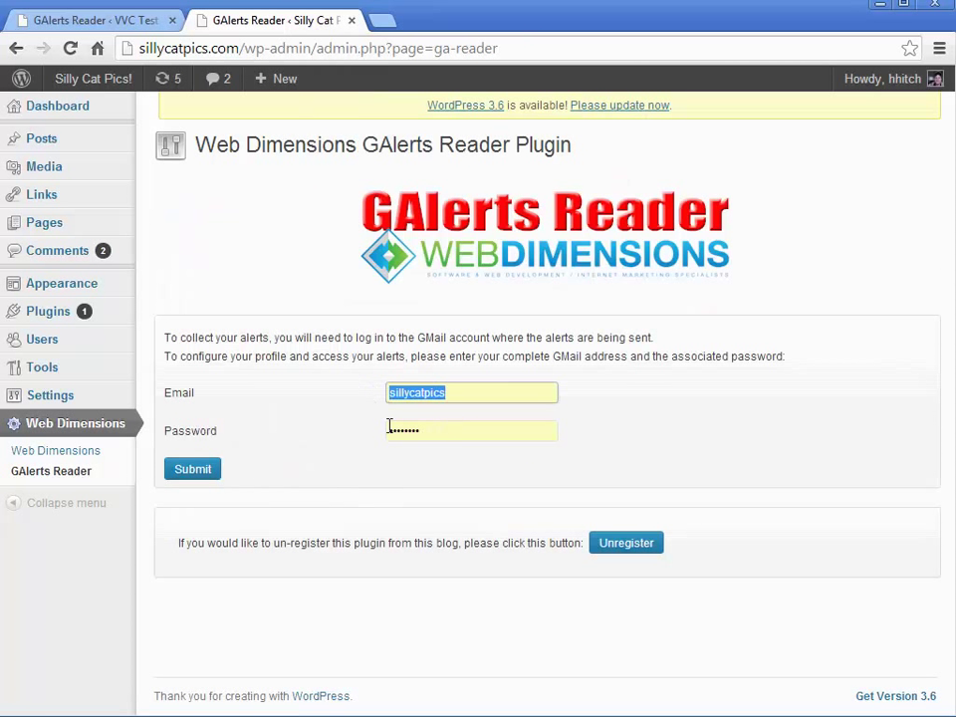
pyautogui.press('BackSpace')
pyautogui.click(328, 388)
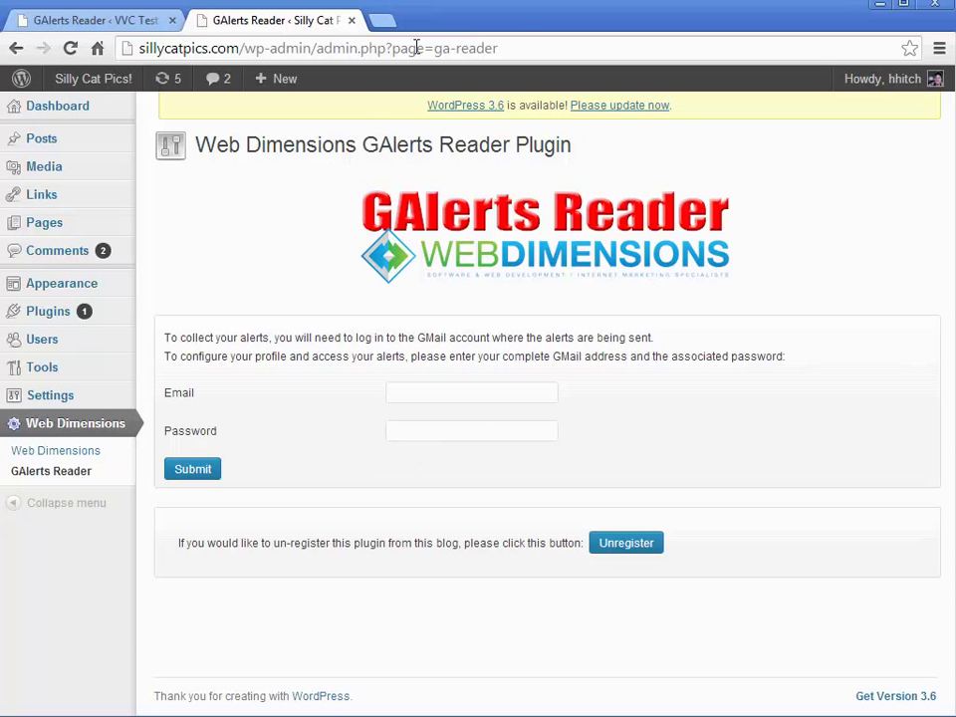
# In a new tab, go to Google and on to Gmail.
pyautogui.click(387, 21)
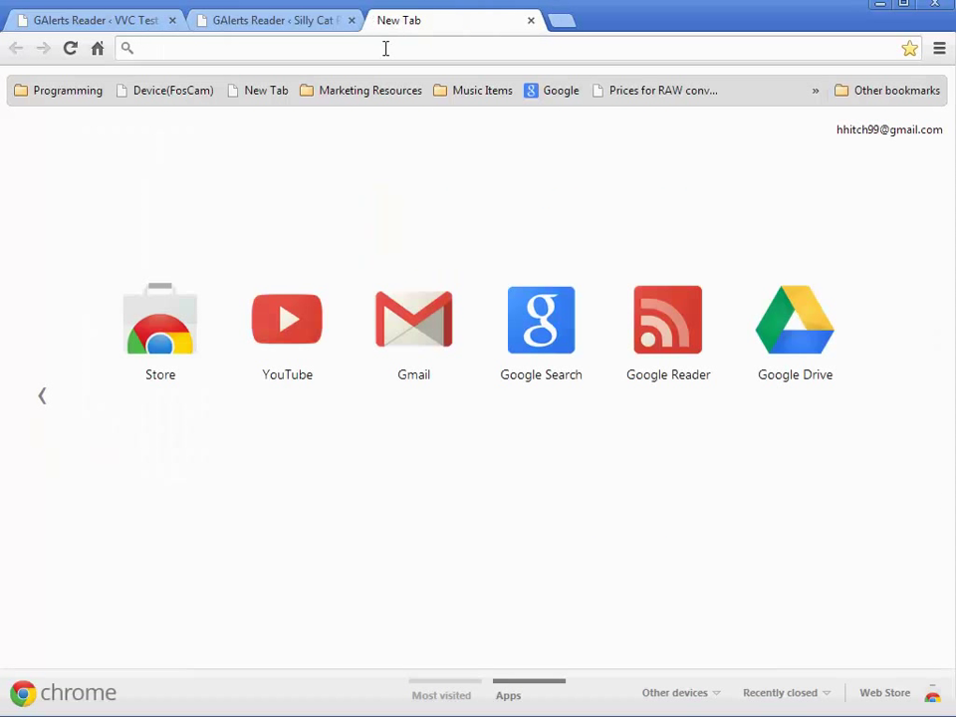
pyautogui.write('google.com')
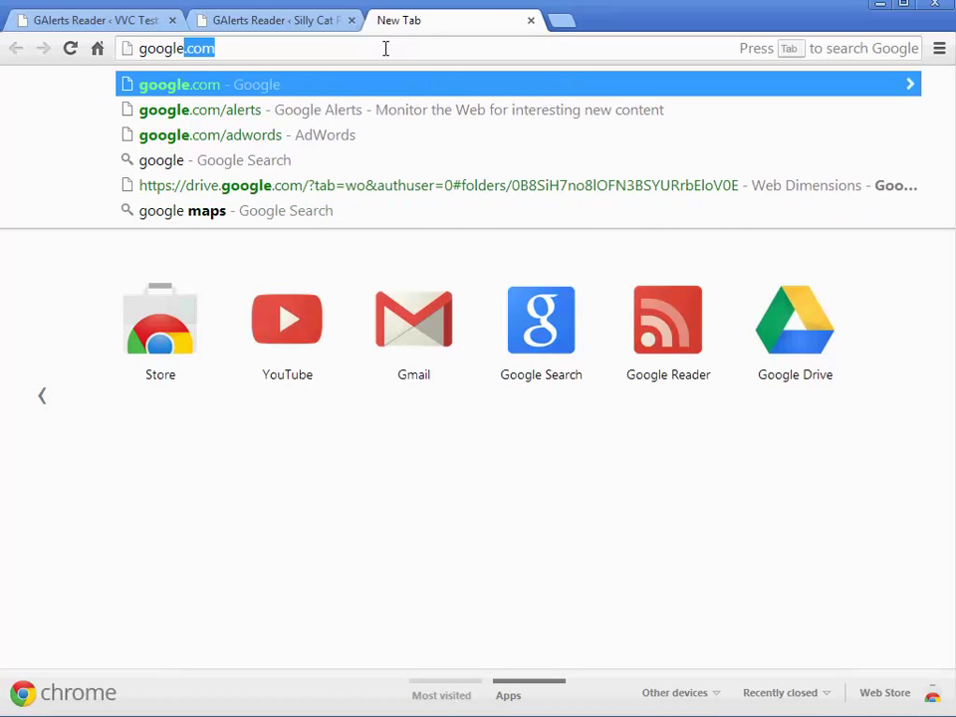
pyautogui.press('Return')
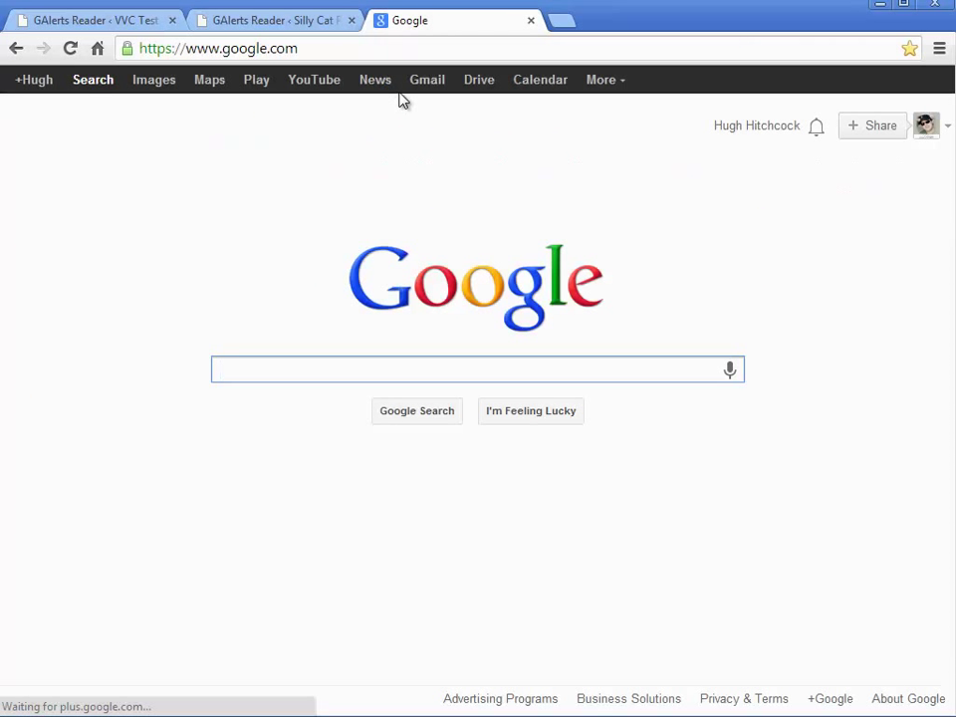
pyautogui.click(428, 83)
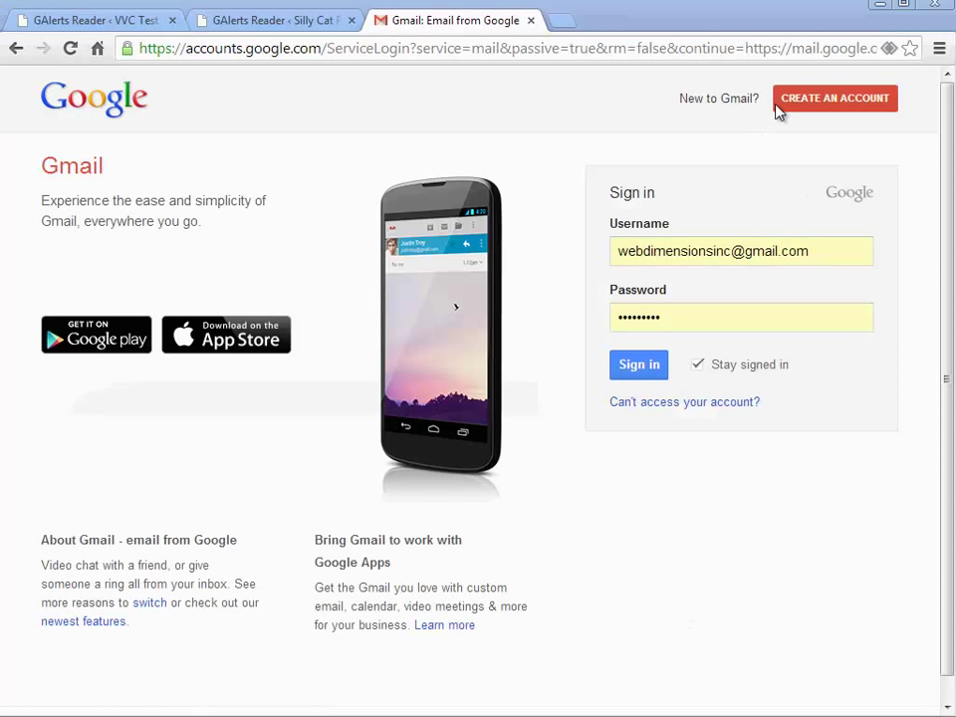
# Fill in the new Google account form, agree to the terms, and finish signup.
pyautogui.click(838, 106)
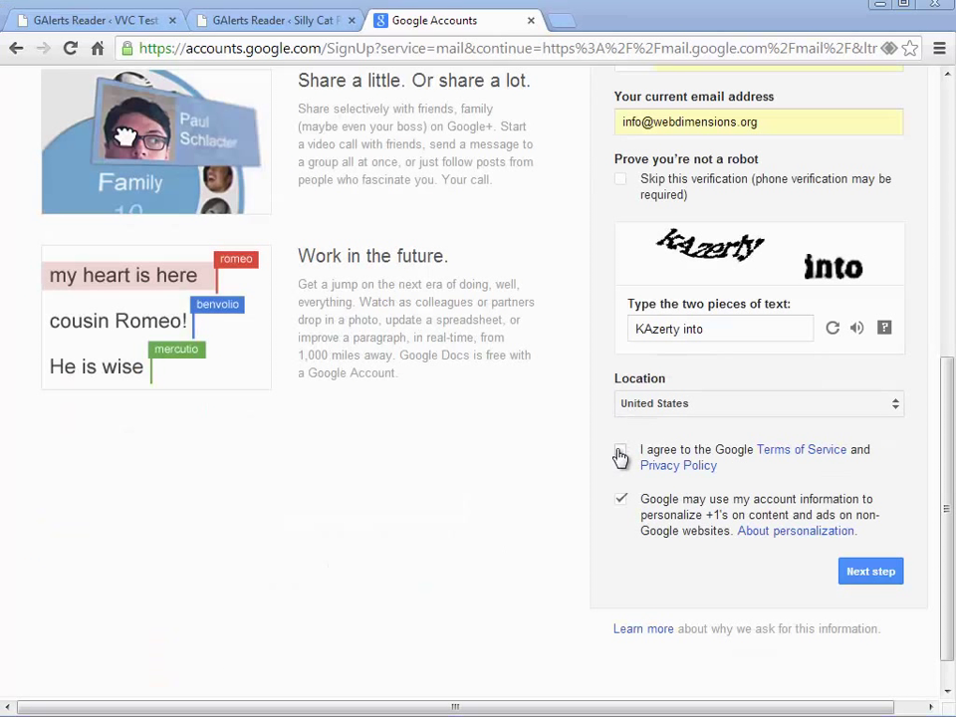
pyautogui.click(620, 453)
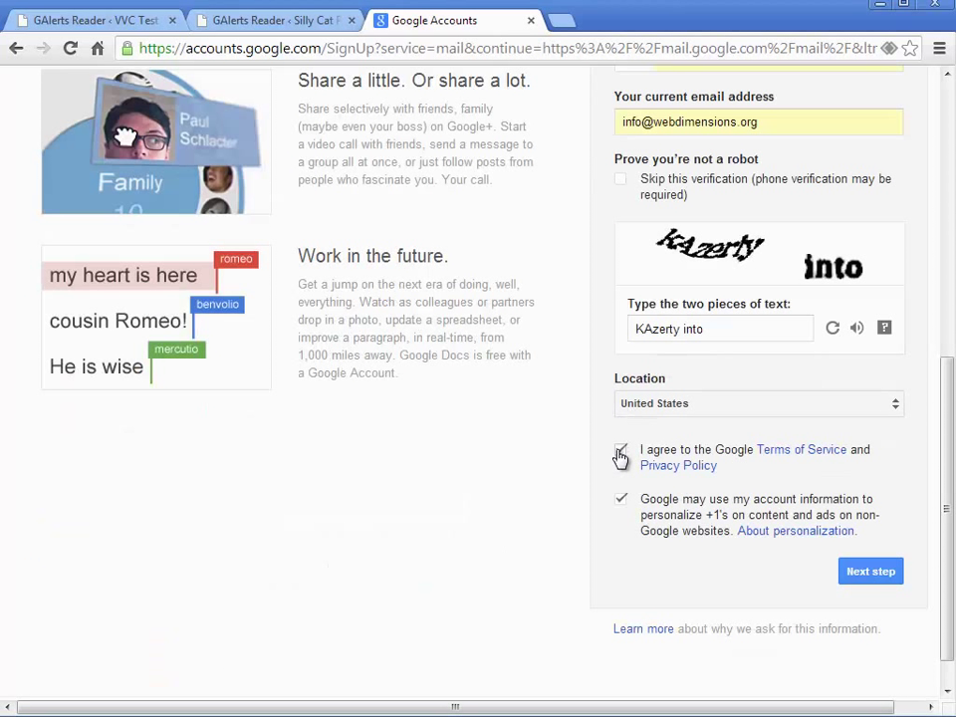
pyautogui.click(869, 576)
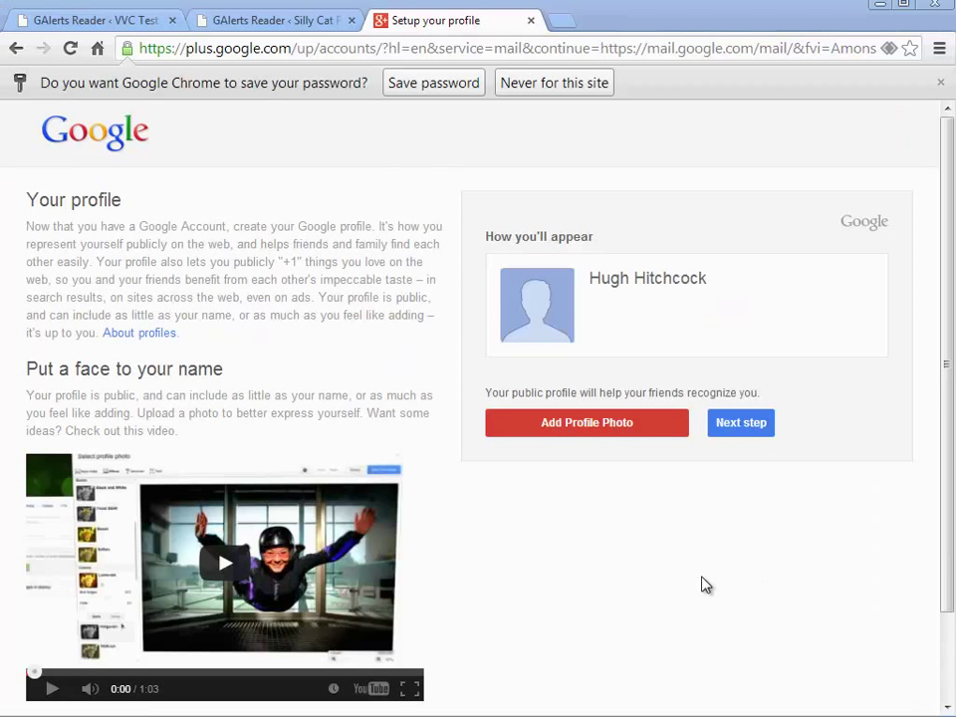
pyautogui.click(730, 431)
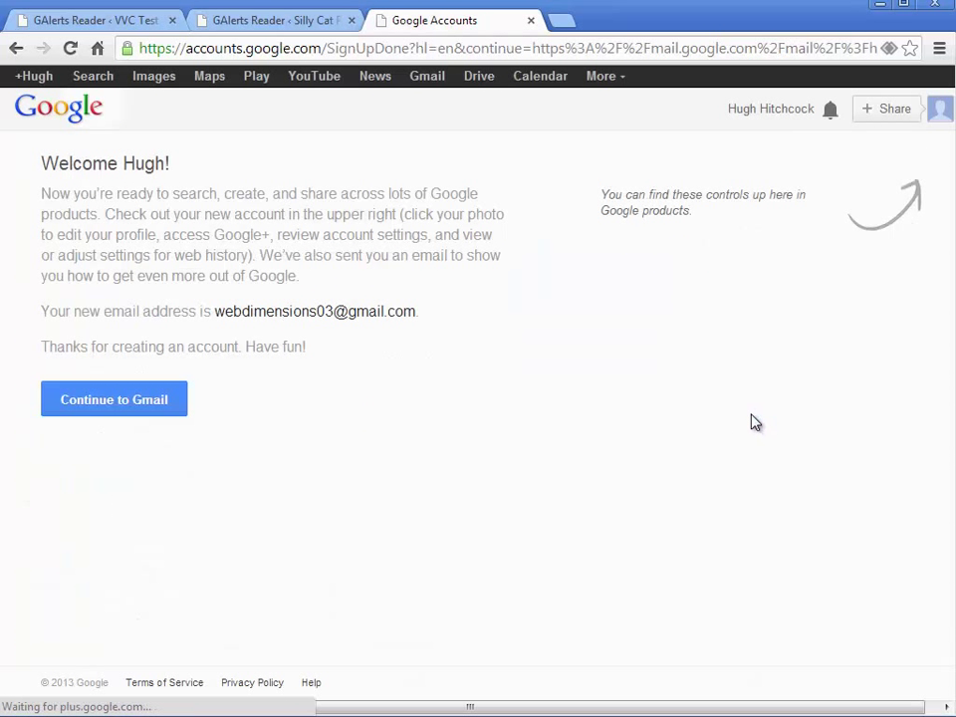
pyautogui.click(366, 49)
pyautogui.write('g')
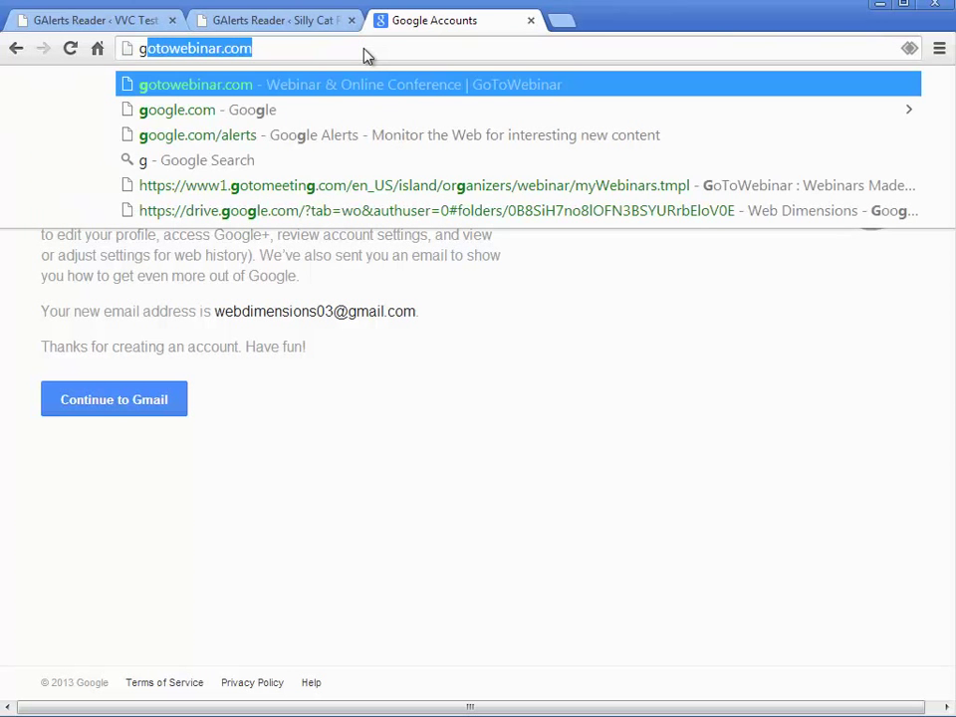
pyautogui.write('oogle.com/alerts')
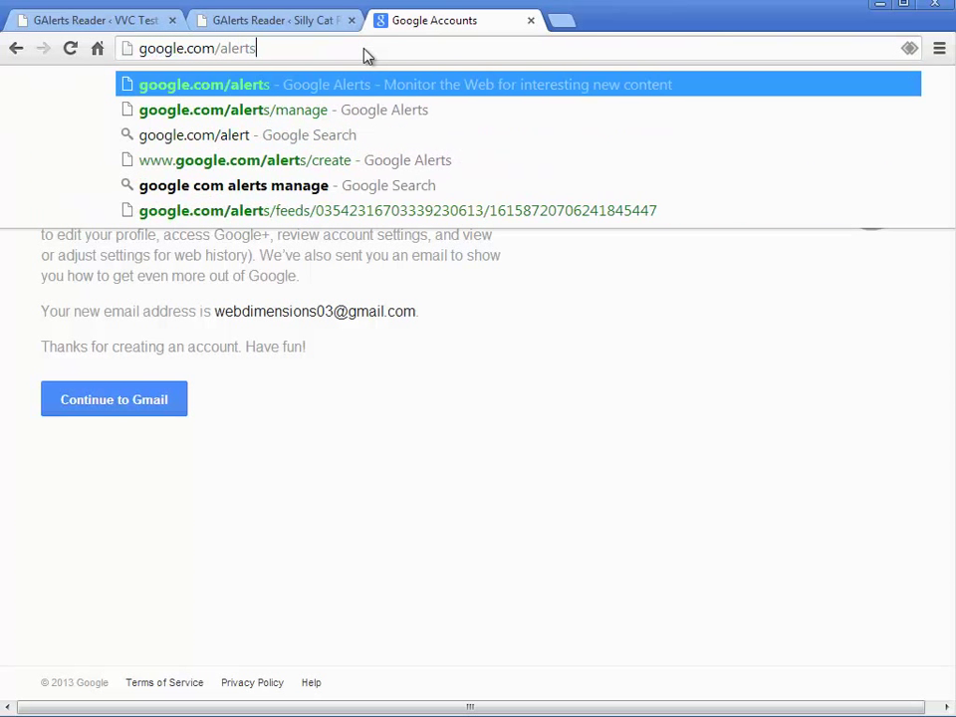
pyautogui.press('Return')
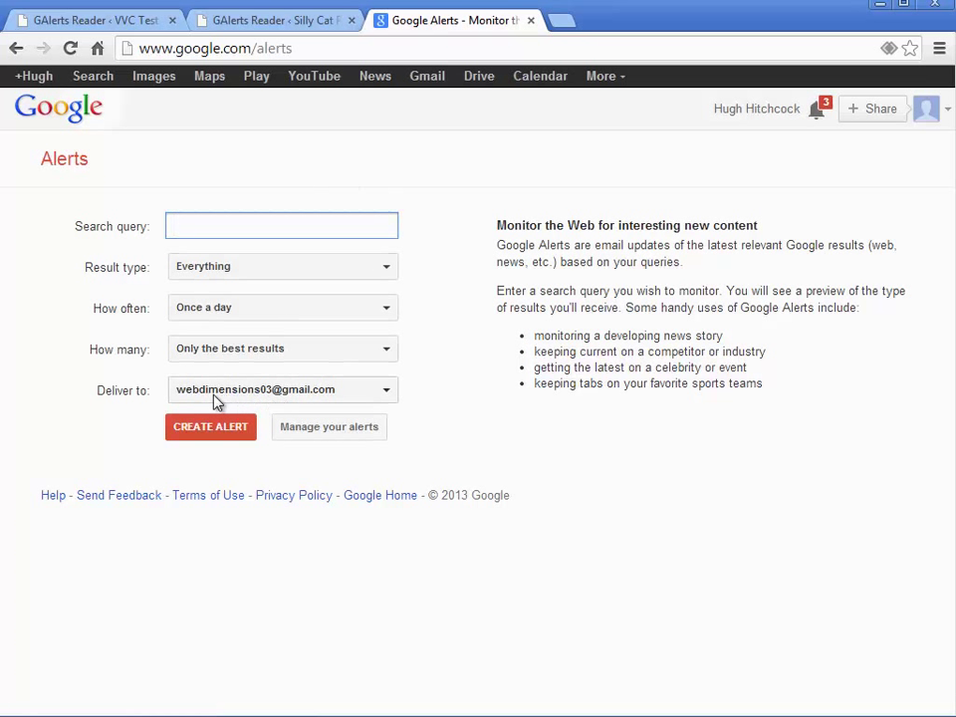
pyautogui.click(248, 224)
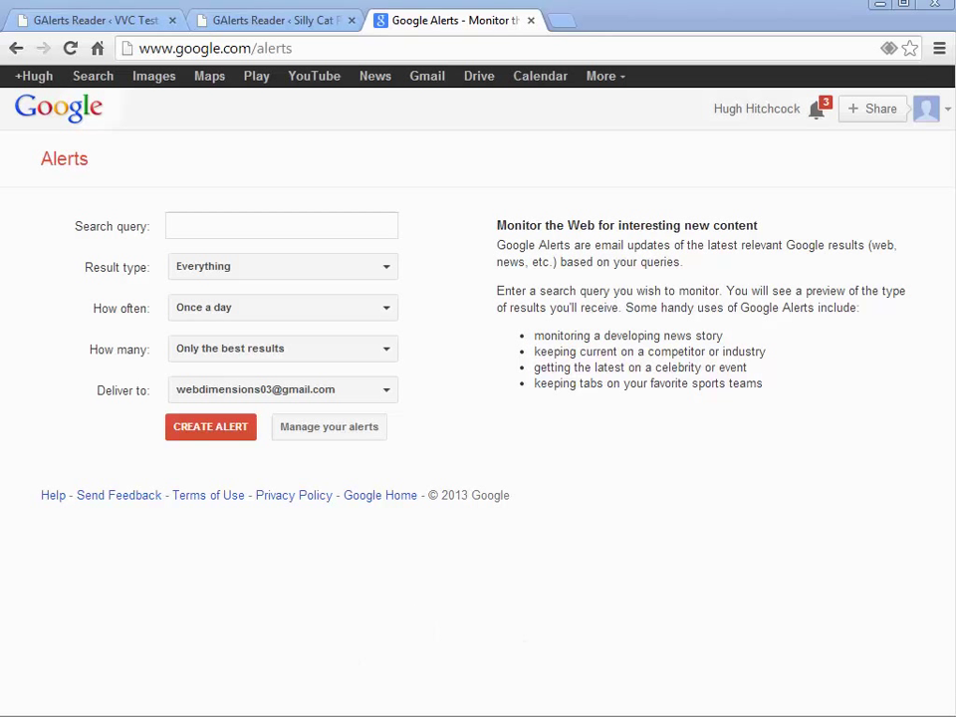
# Create a Google Alert for 'dog', leaving delivery frequency at once a day.
pyautogui.click(223, 225)
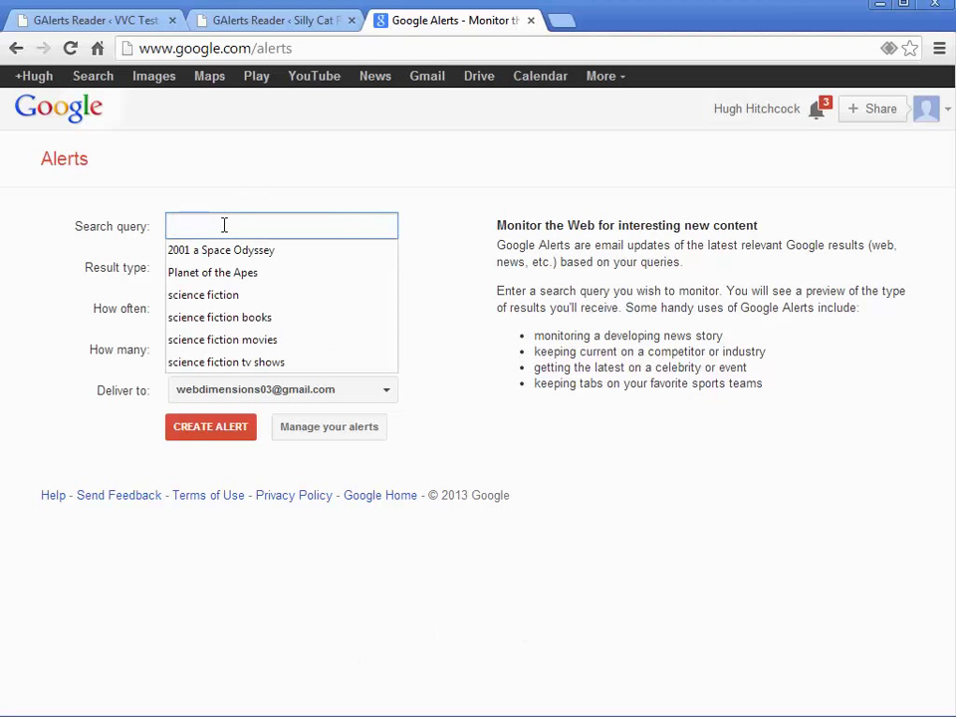
pyautogui.write('dog')
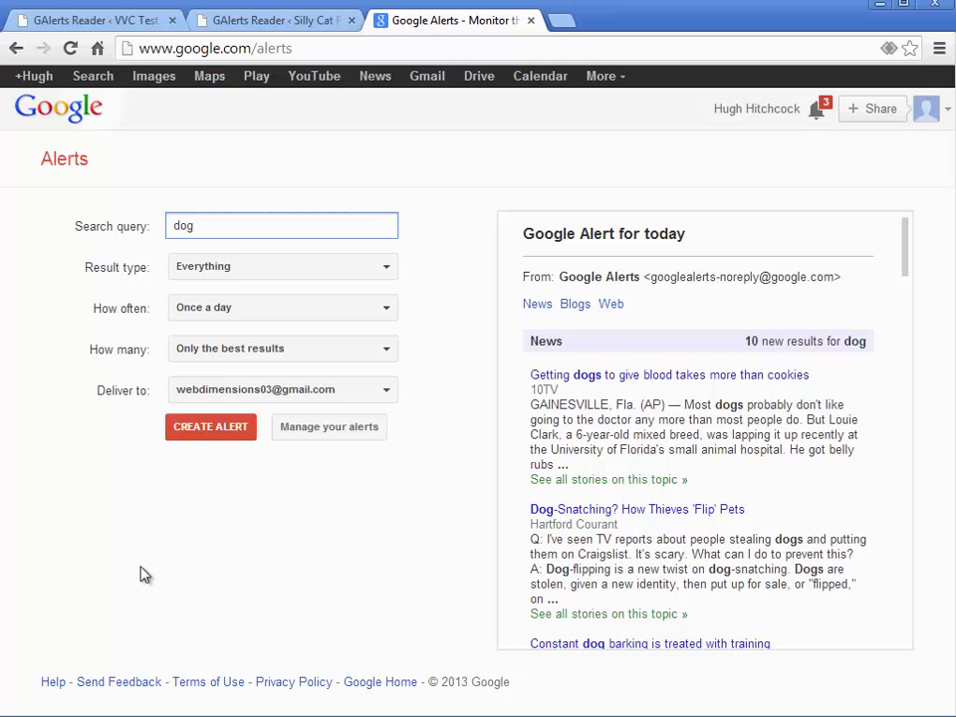
pyautogui.click(207, 311)
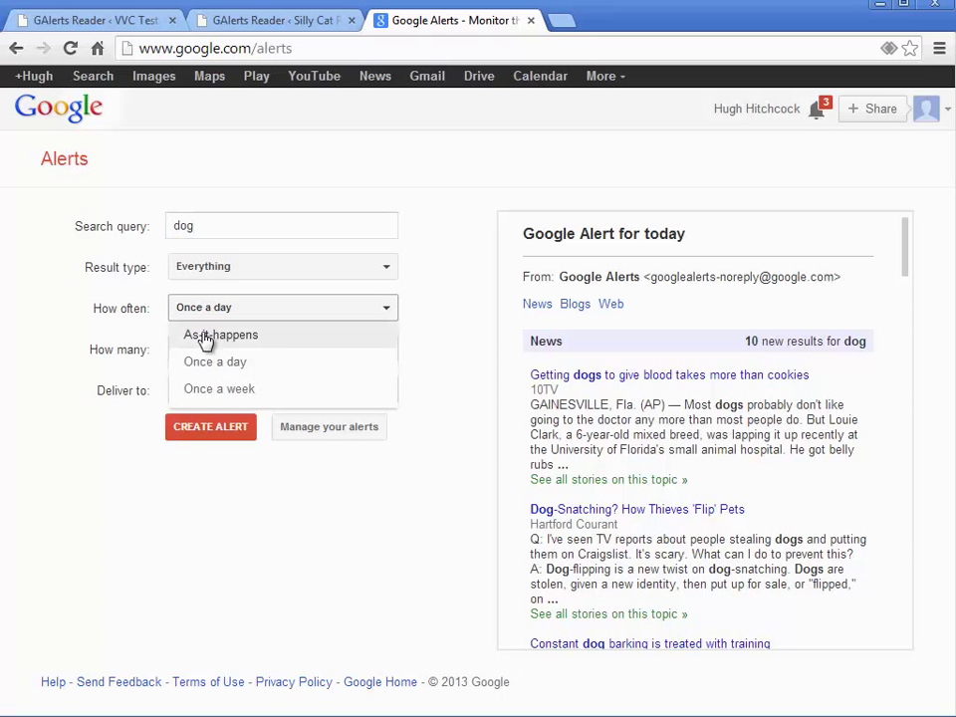
pyautogui.click(205, 338)
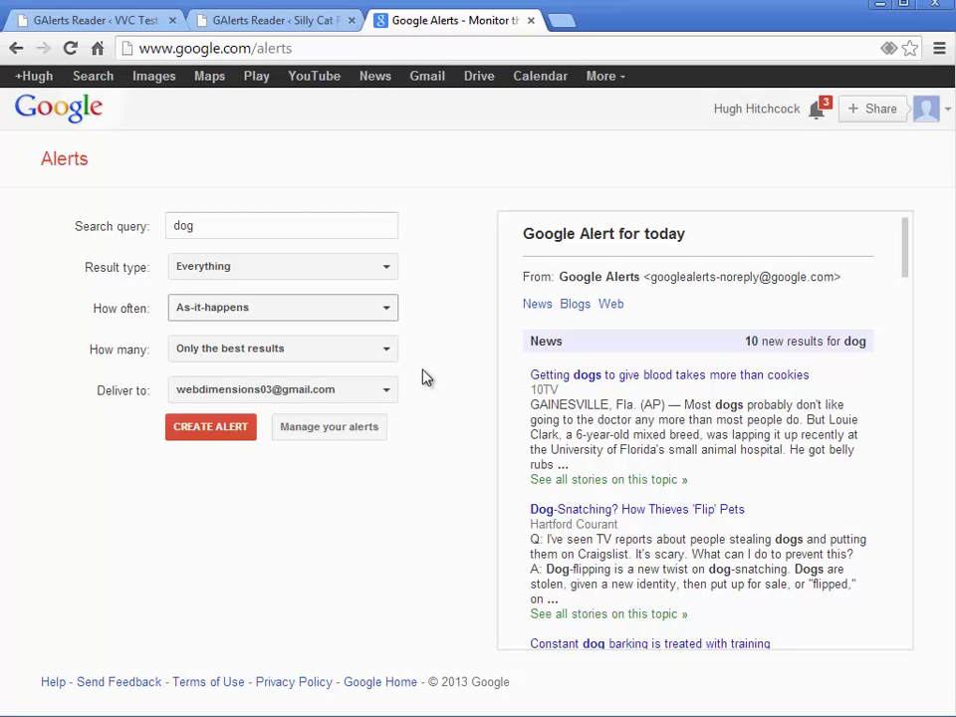
pyautogui.click(390, 311)
pyautogui.click(224, 363)
pyautogui.click(204, 432)
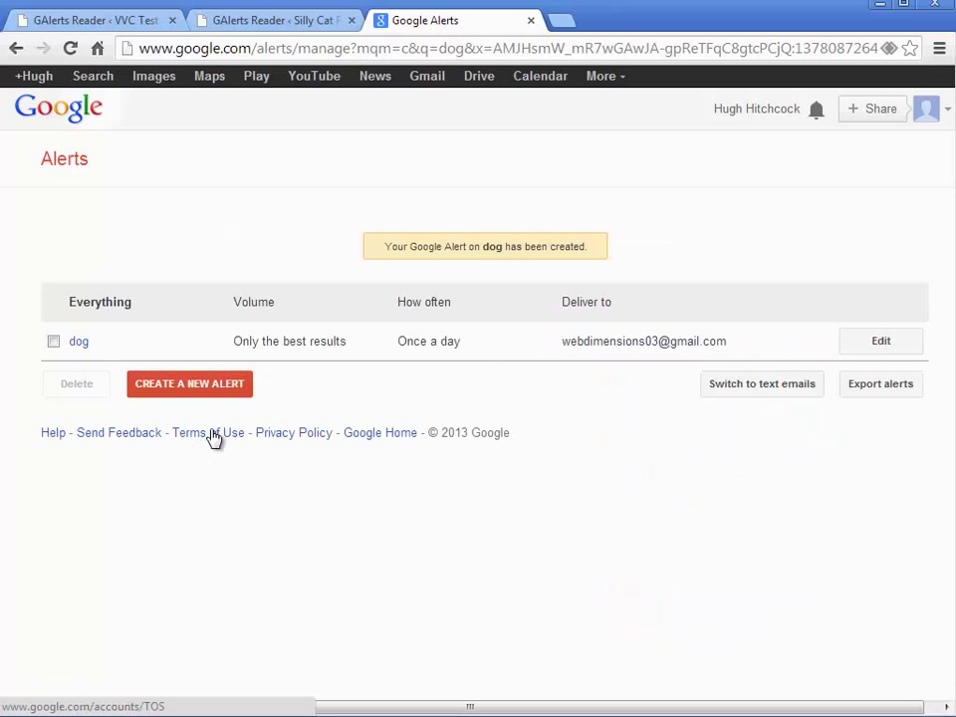
# Create a new alert for 'german shepherd', then start another new alert form.
pyautogui.click(209, 388)
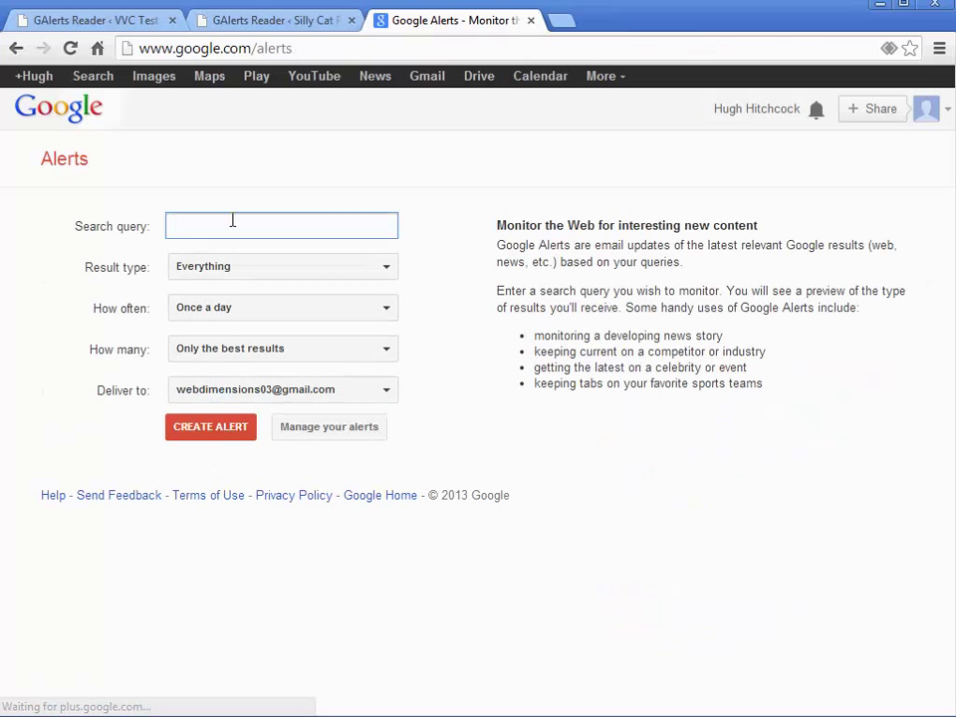
pyautogui.write('german s')
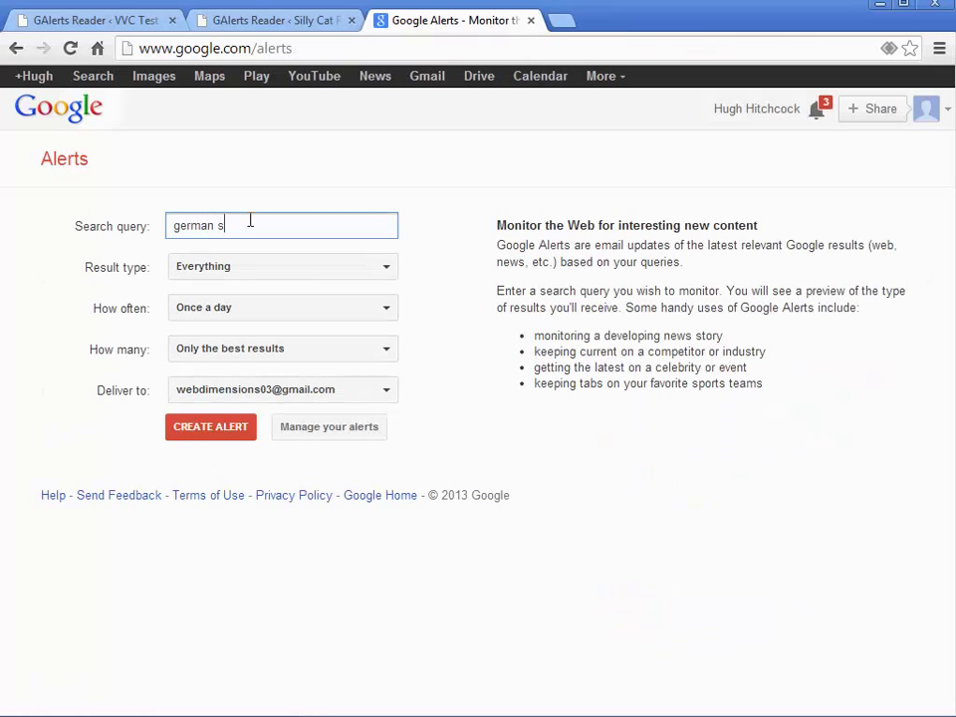
pyautogui.write('hepherd')
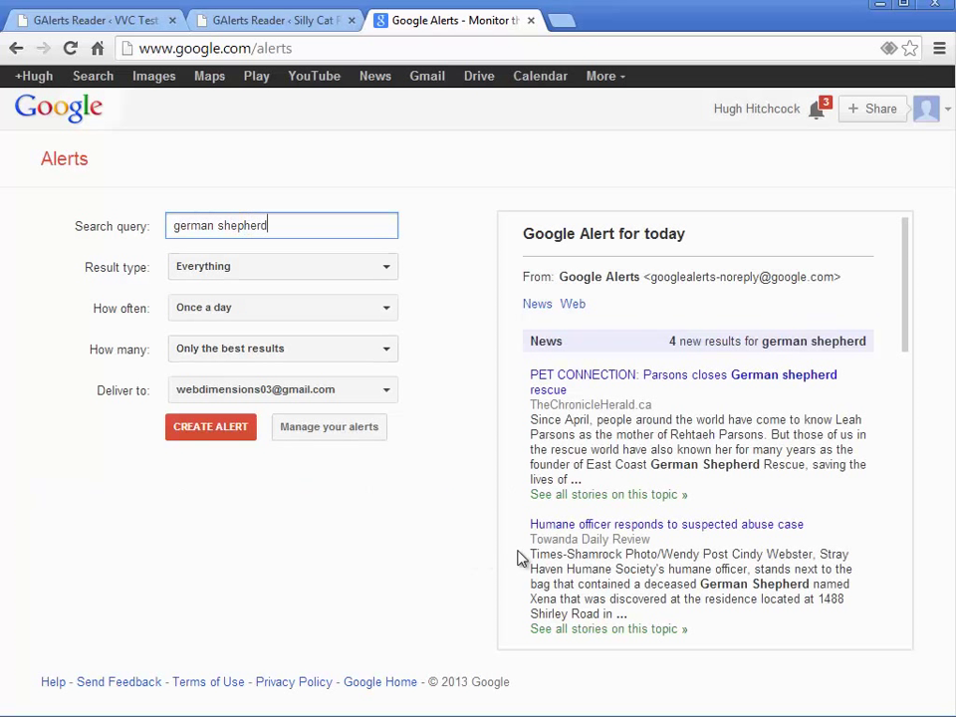
pyautogui.click(196, 443)
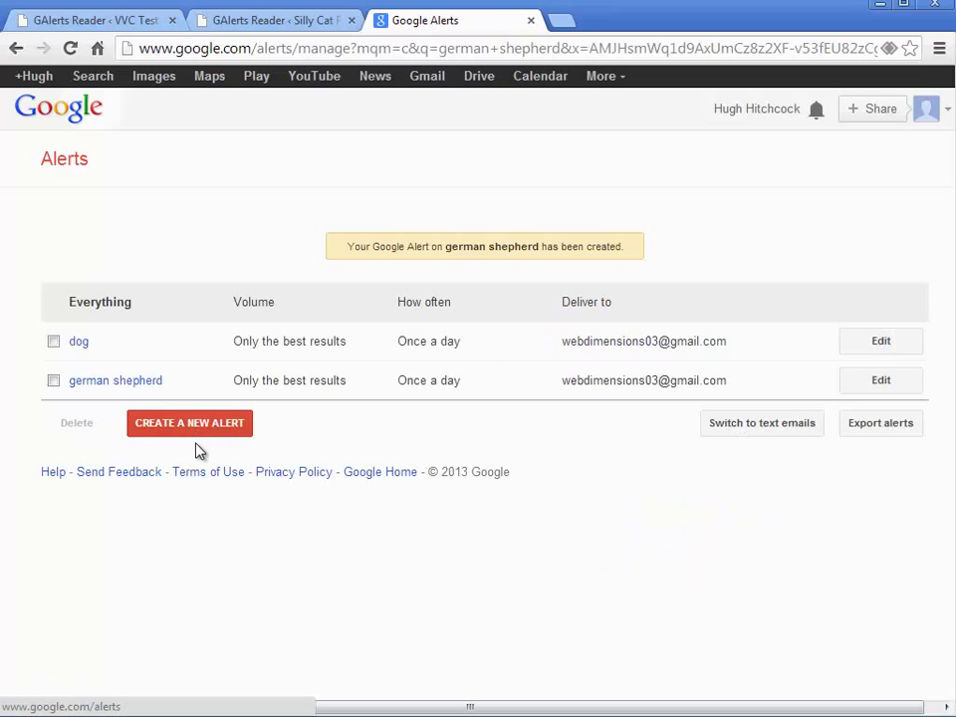
pyautogui.click(212, 431)
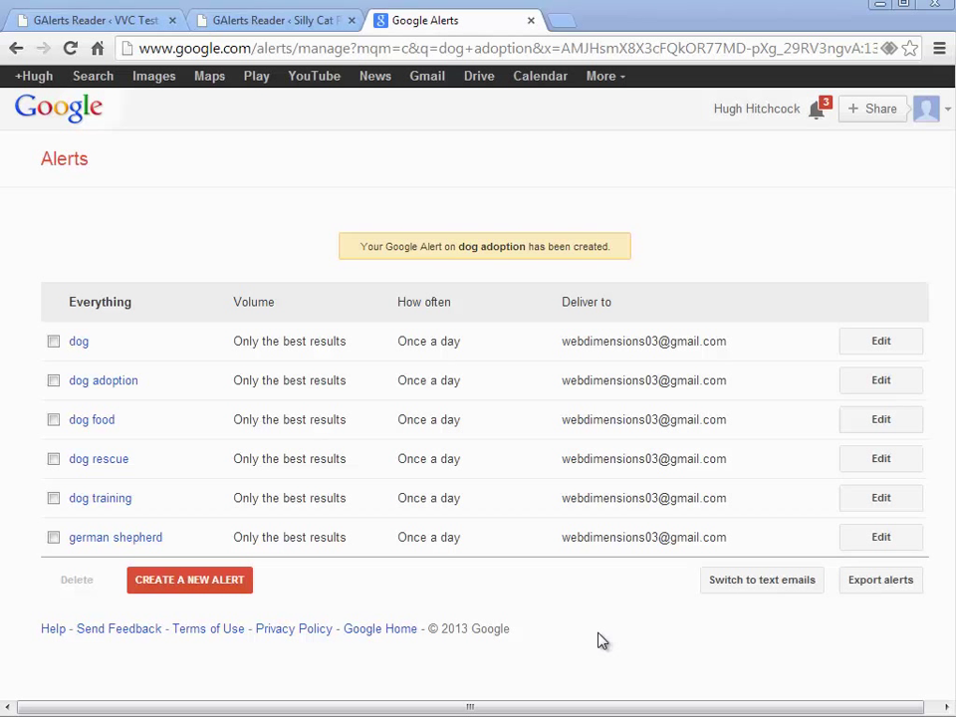
# Enter the new Gmail address and its password in GAlerts Reader and submit them.
pyautogui.click(258, 24)
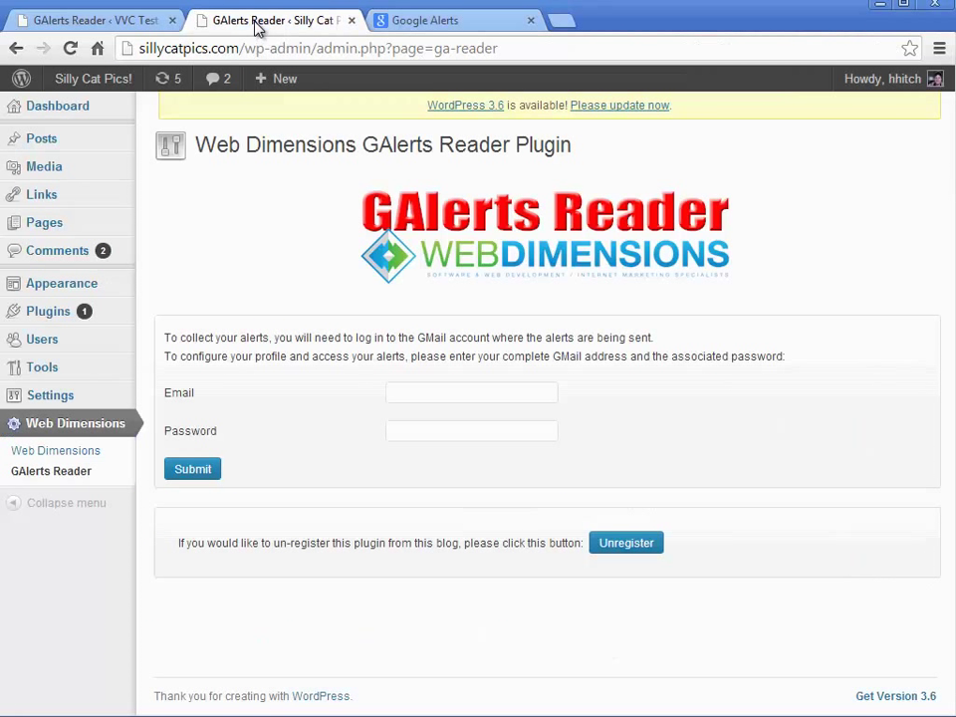
pyautogui.click(447, 395)
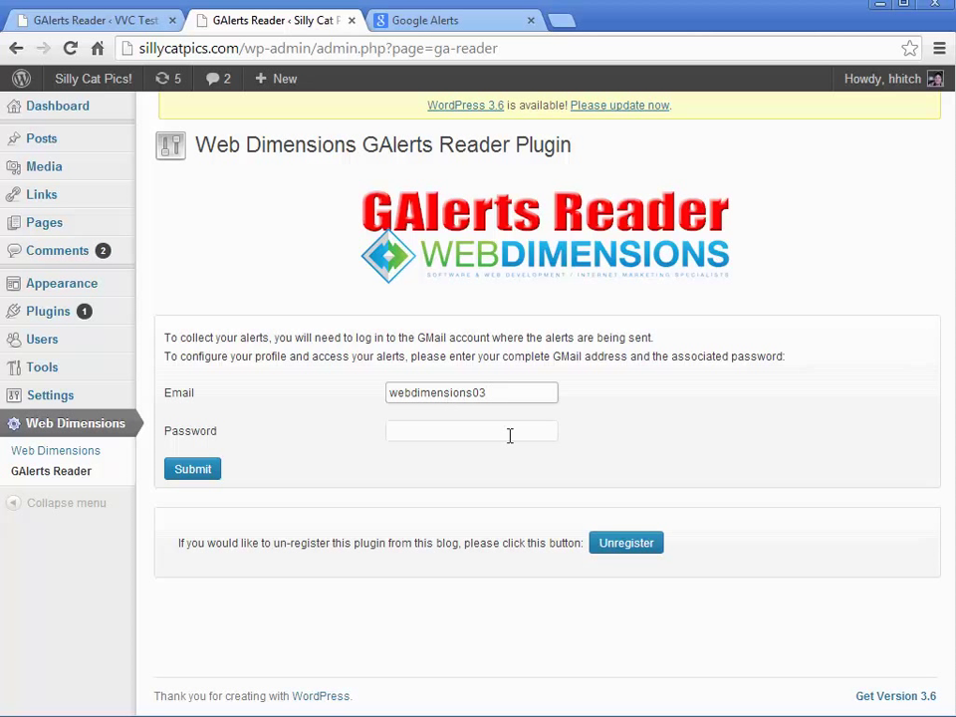
pyautogui.press('Tab')
pyautogui.write('********')
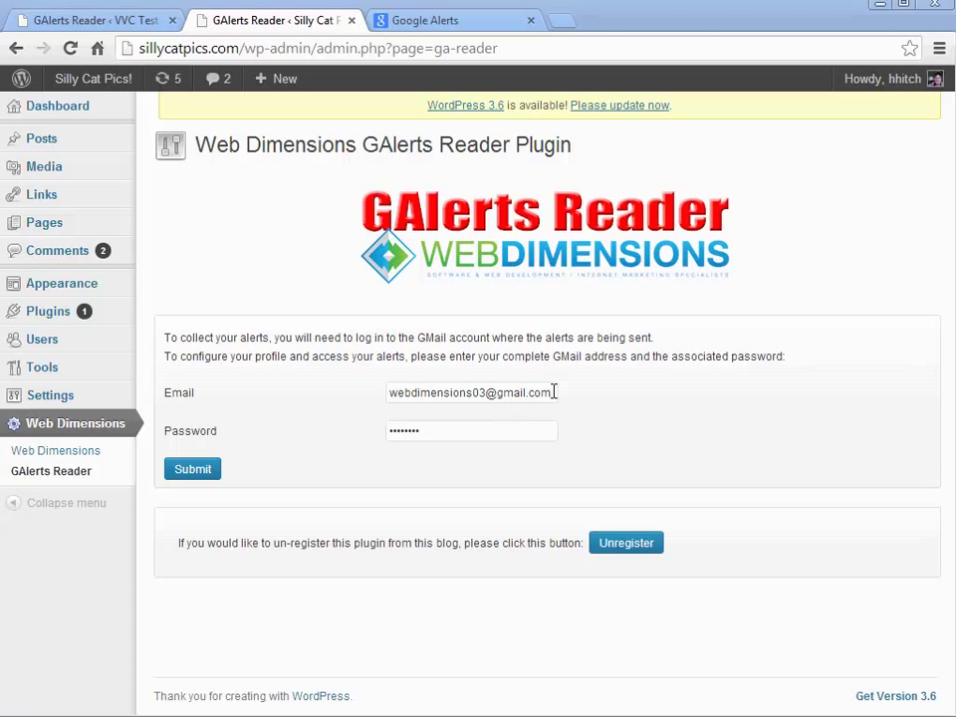
pyautogui.moveTo(551, 392); pyautogui.dragTo(388, 394)
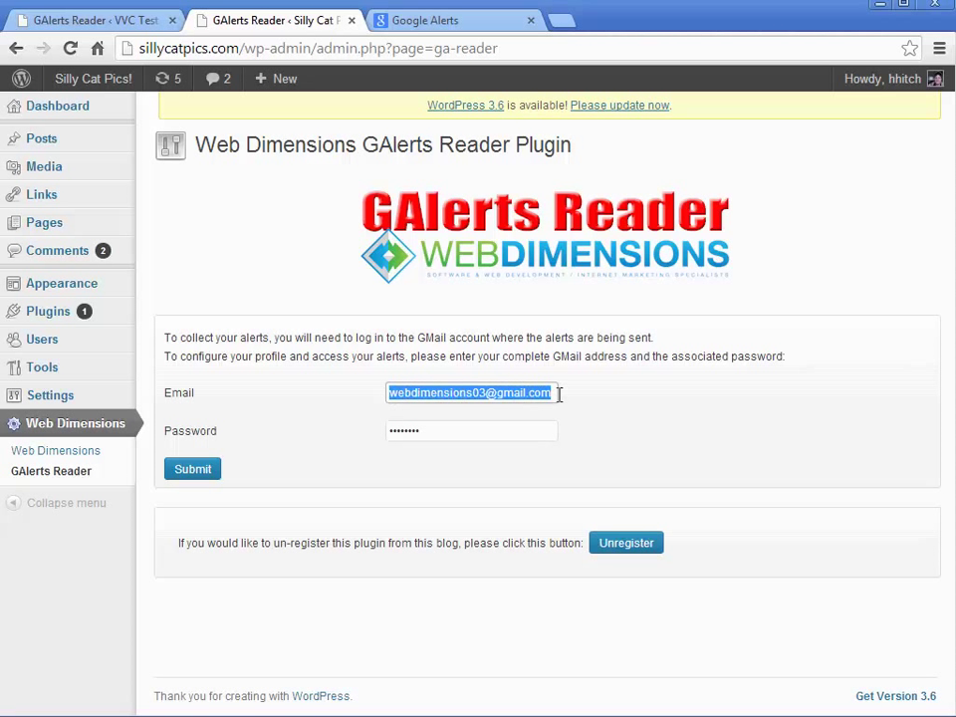
pyautogui.click(529, 392)
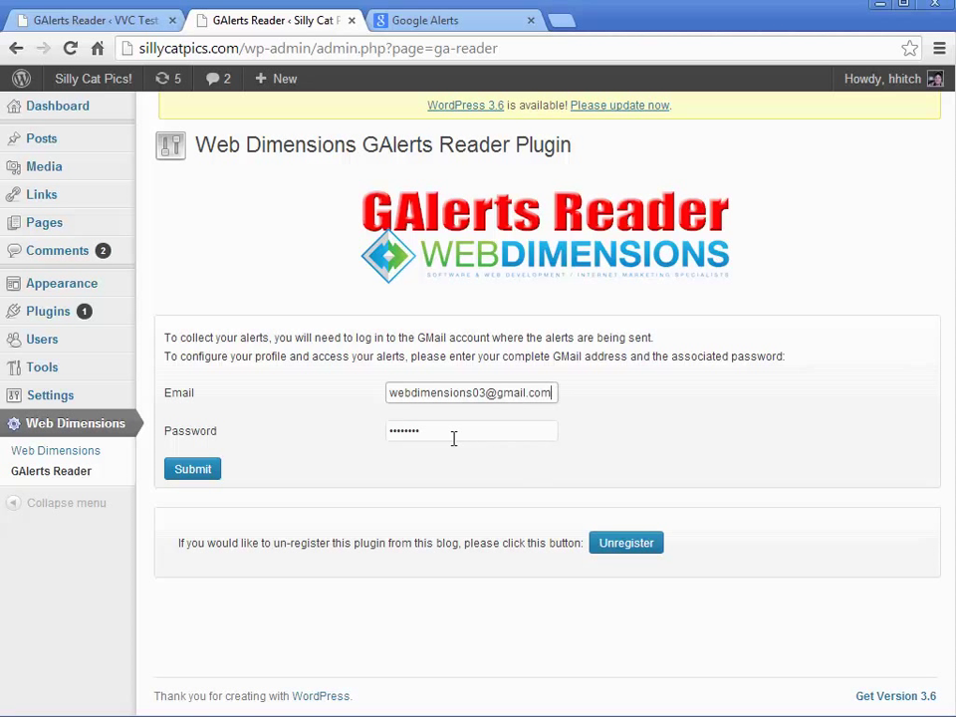
pyautogui.click(453, 436)
pyautogui.click(189, 472)
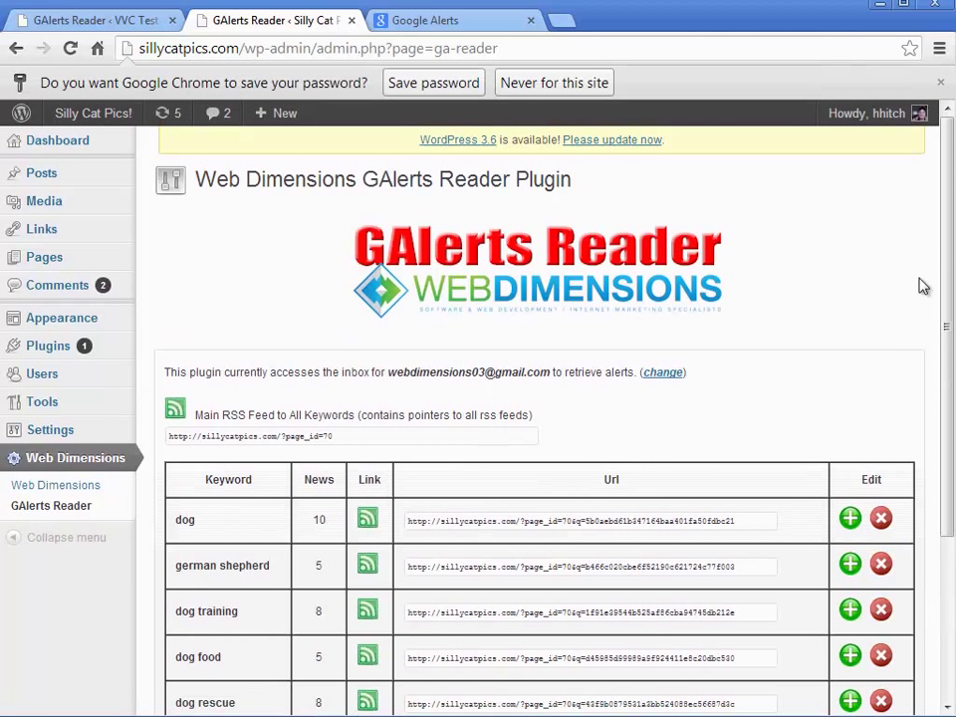
# Select the complete dog feed URL in the GAlerts Reader table for copying.
pyautogui.moveTo(946, 231); pyautogui.dragTo(941, 310)
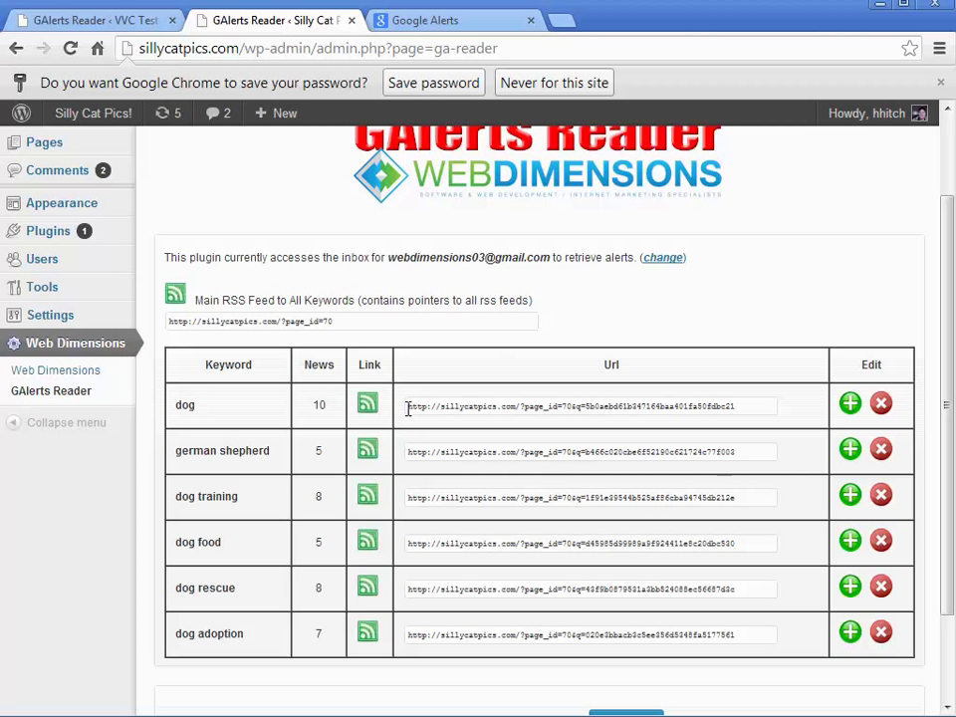
pyautogui.moveTo(408, 409); pyautogui.dragTo(406, 408)
pyautogui.click(738, 409)
pyautogui.click(749, 408)
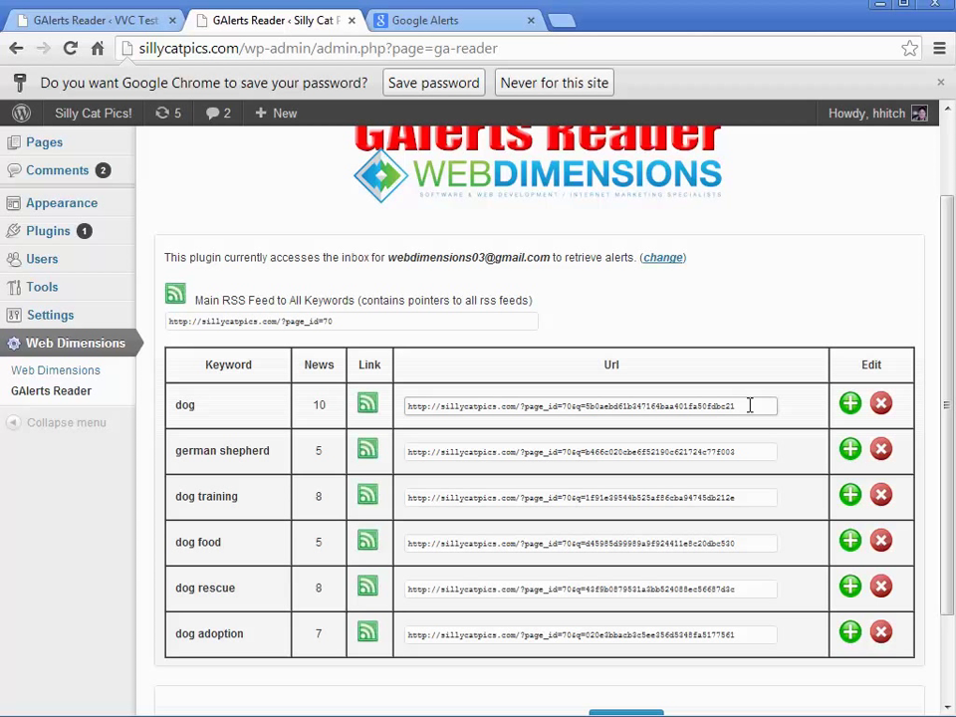
pyautogui.moveTo(750, 405); pyautogui.dragTo(405, 402)
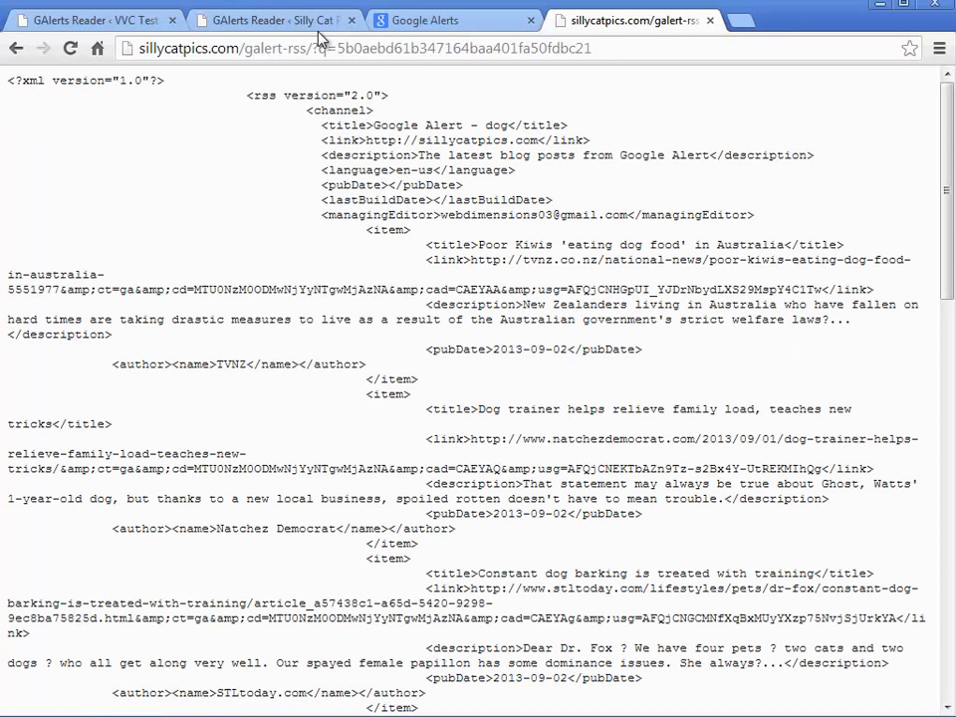
# Return from the raw RSS XML to the 'GAlerts Reader – Silly Cat' tab.
pyautogui.moveTo(950, 300); pyautogui.dragTo(911, 221)
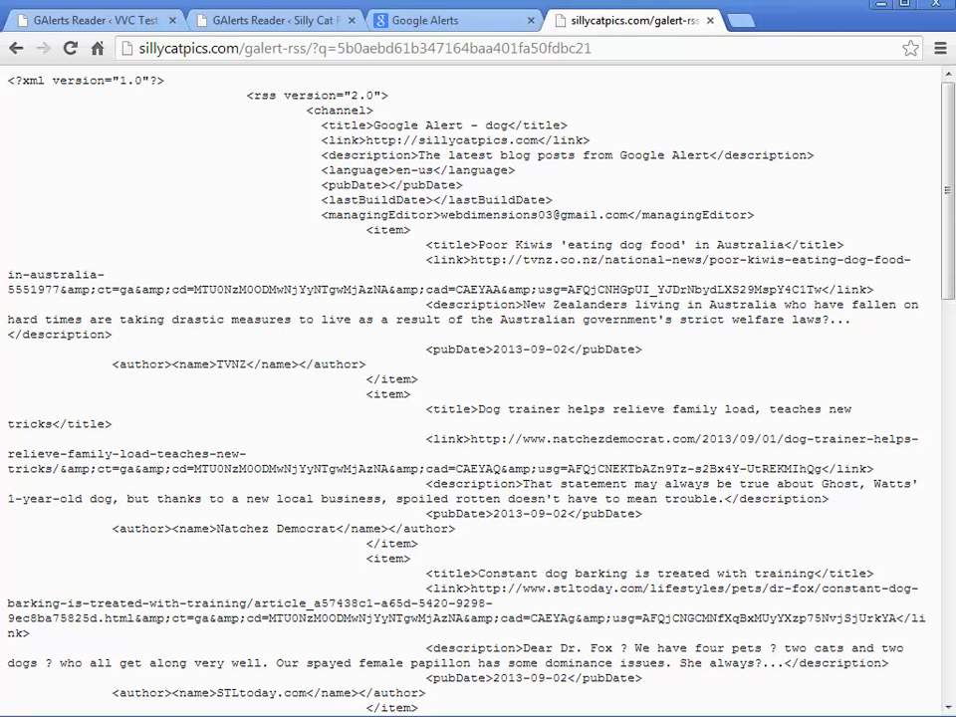
pyautogui.click(269, 20)
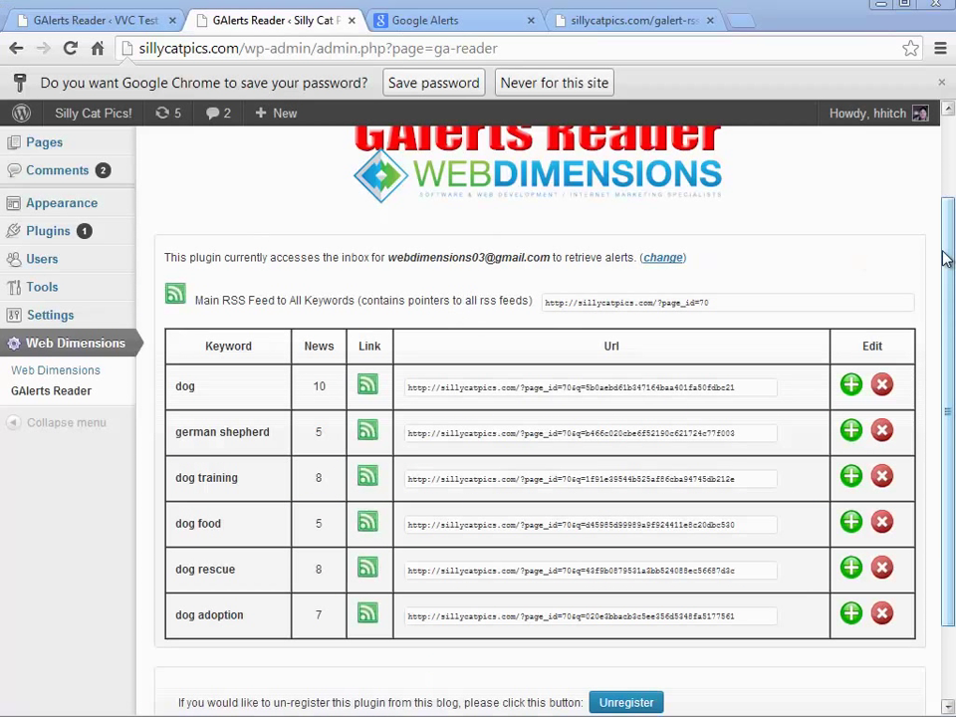
# Save the site password in Chrome, then select the entire german shepherd feed URL.
pyautogui.click(443, 82)
pyautogui.moveTo(951, 244); pyautogui.dragTo(947, 239)
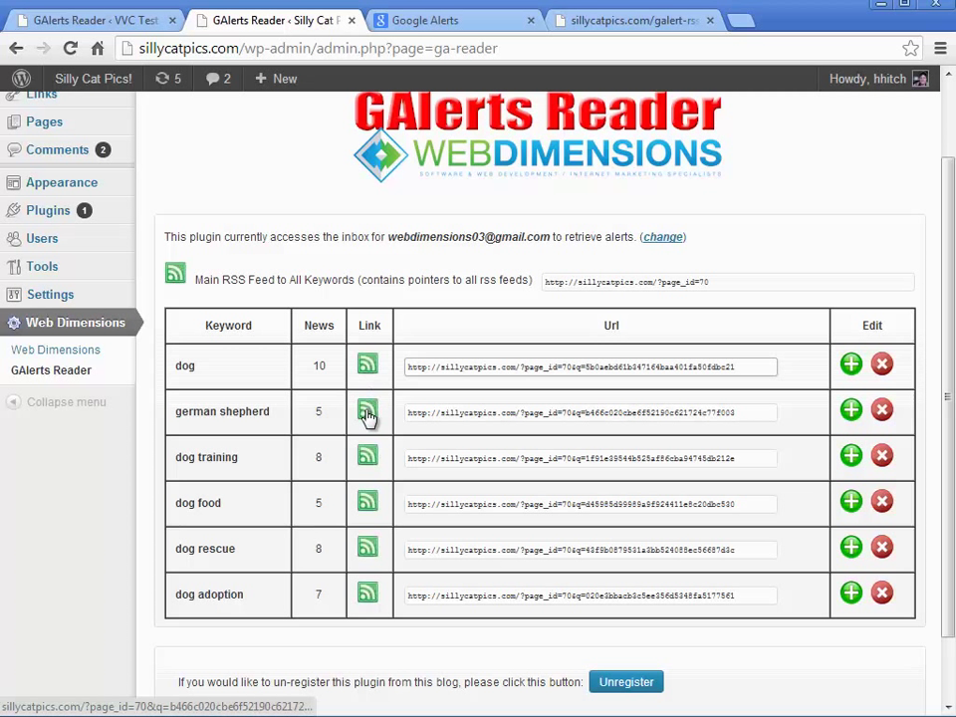
pyautogui.rightClick(367, 454)
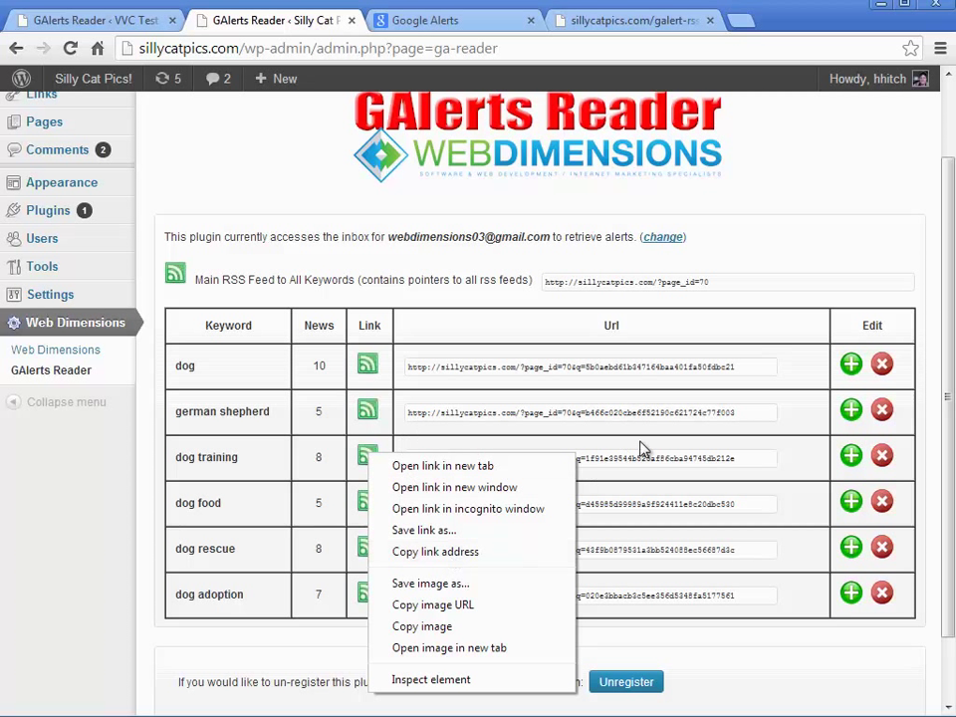
pyautogui.click(652, 412)
pyautogui.moveTo(752, 413); pyautogui.dragTo(408, 412)
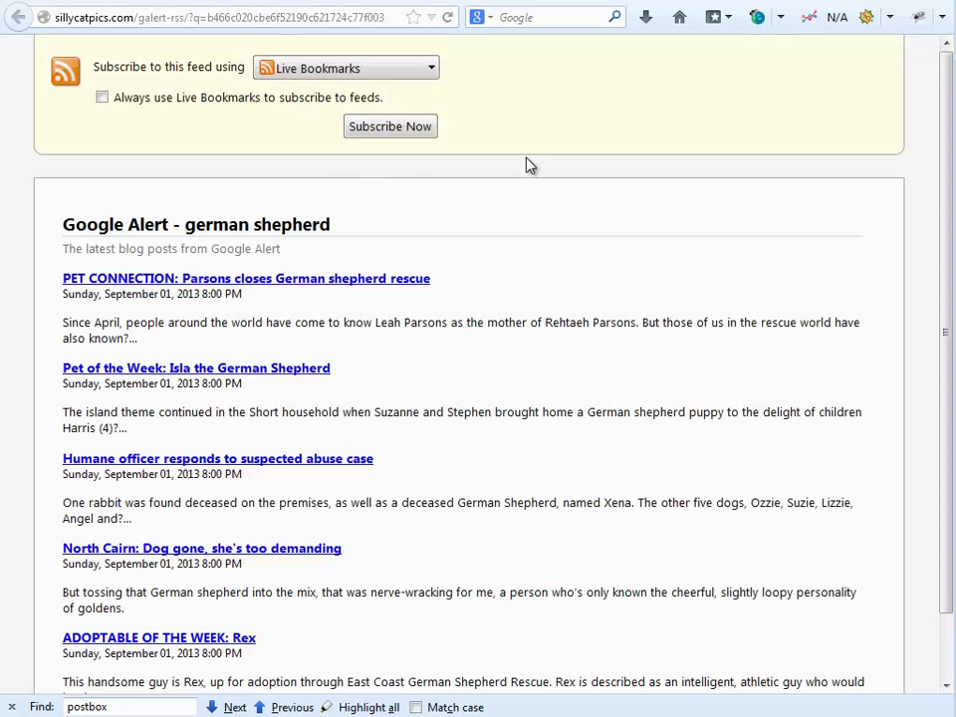
# Scroll through the Google Alert - german shepherd feed articles in Firefox.
pyautogui.moveTo(950, 192); pyautogui.dragTo(950, 237)
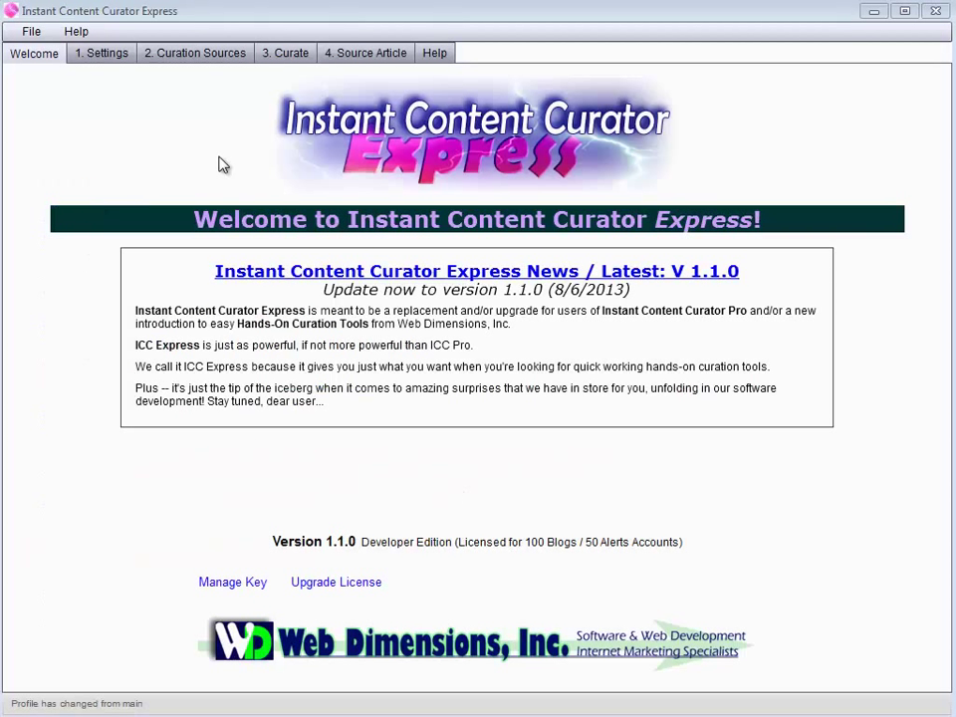
# Paste the german shepherd alert URL as a new curation source, parse it, and add it.
pyautogui.click(196, 56)
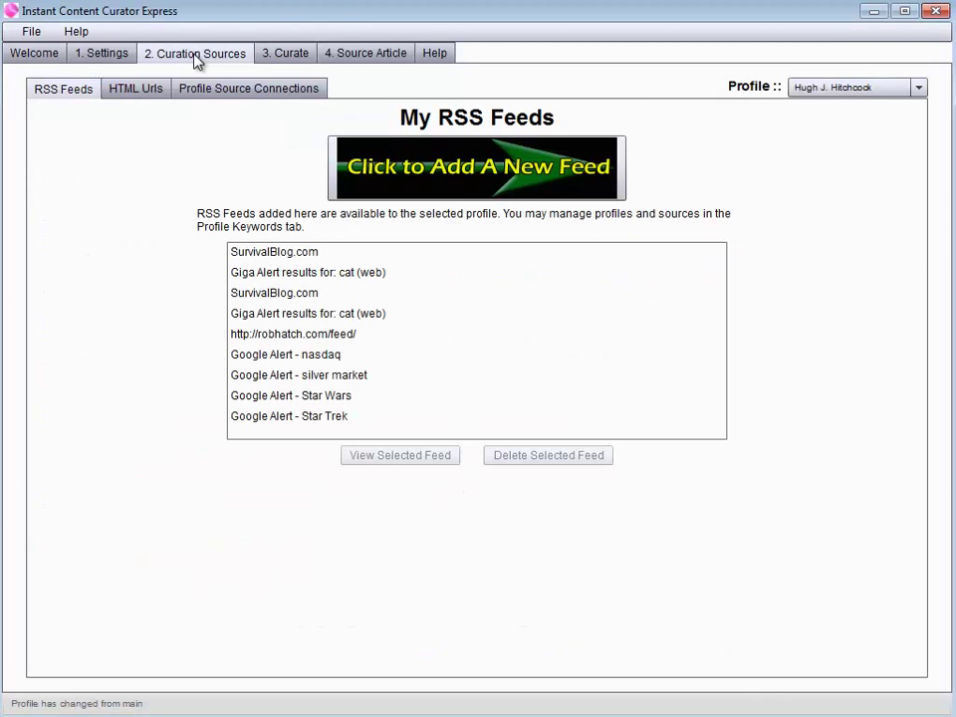
pyautogui.click(422, 184)
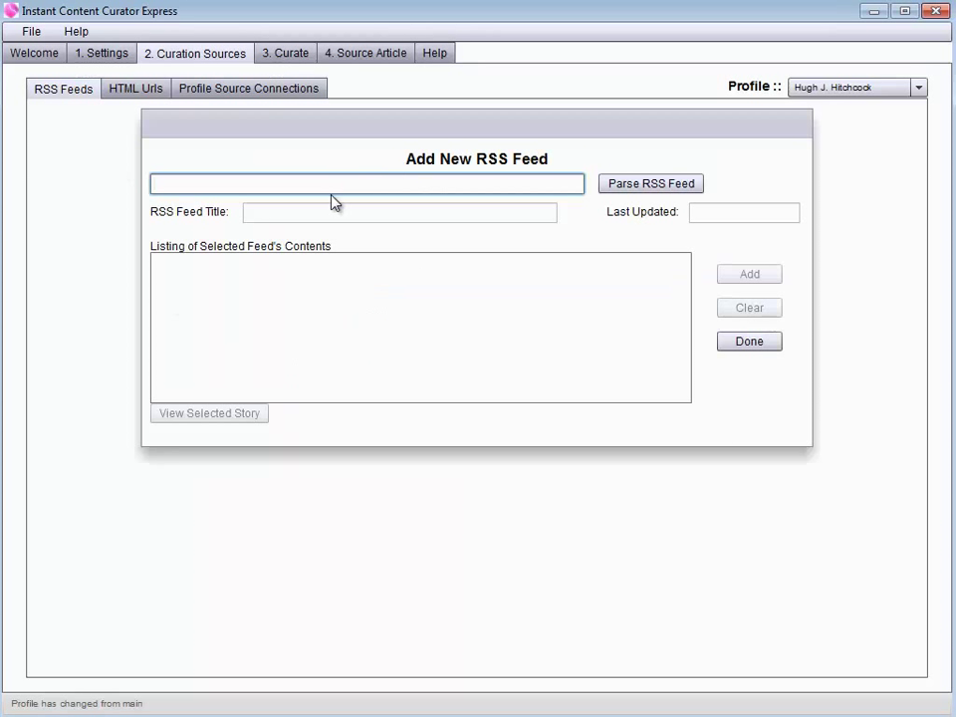
pyautogui.hotkey('ctrl', 'v')
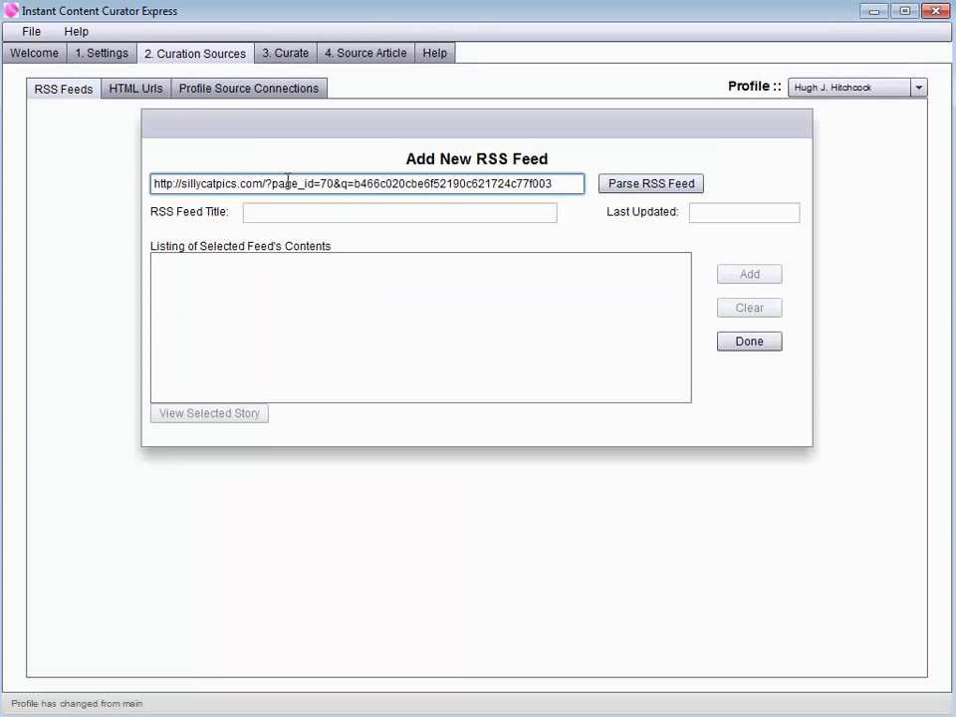
pyautogui.click(645, 183)
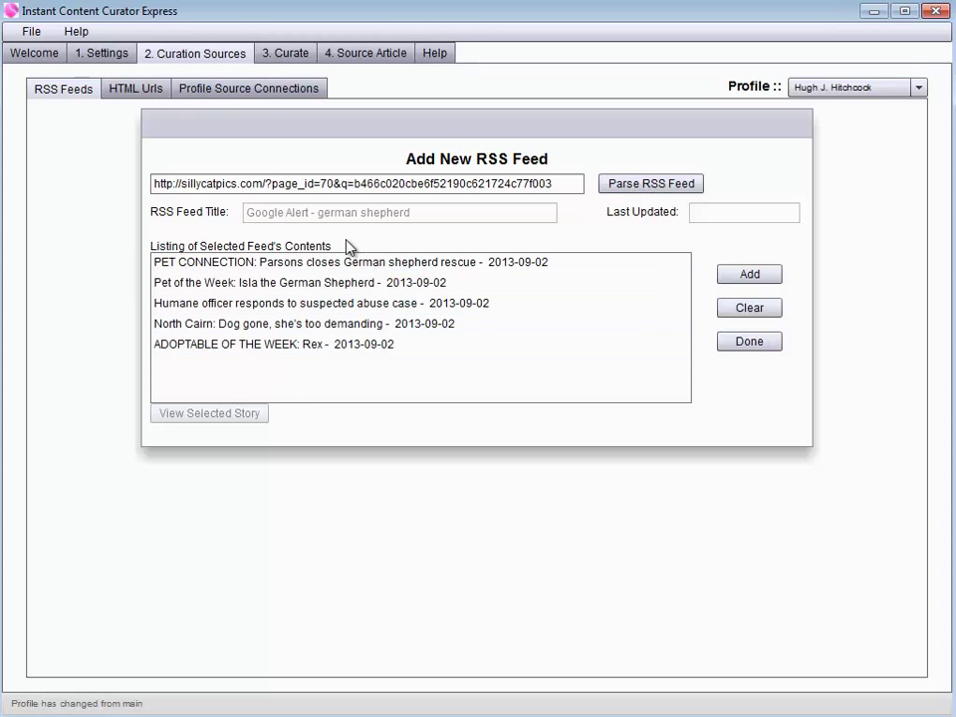
pyautogui.click(728, 278)
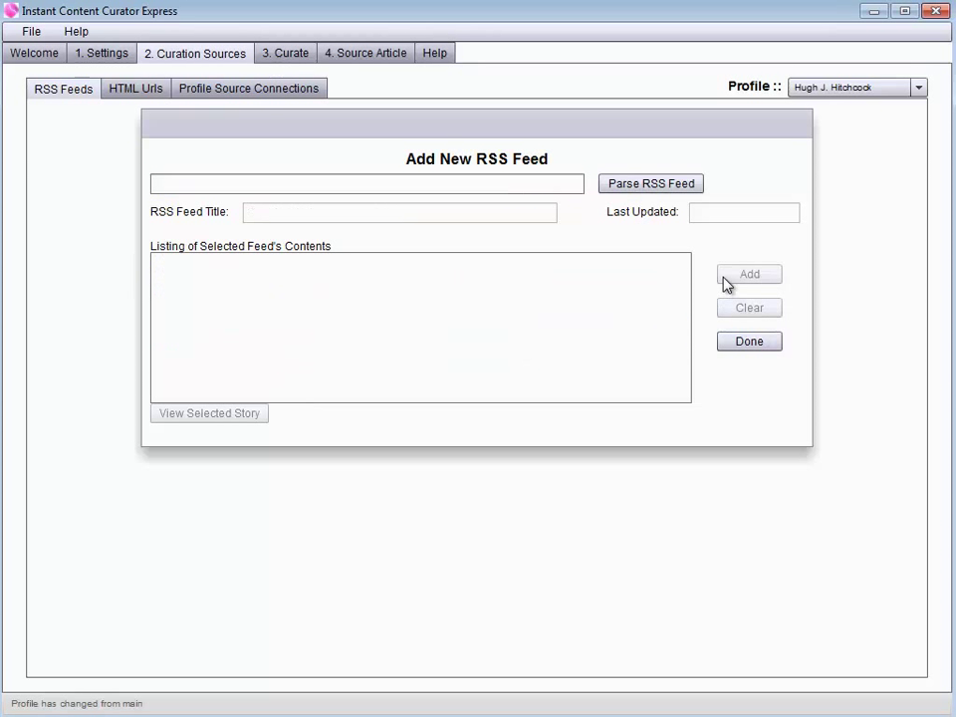
pyautogui.click(720, 349)
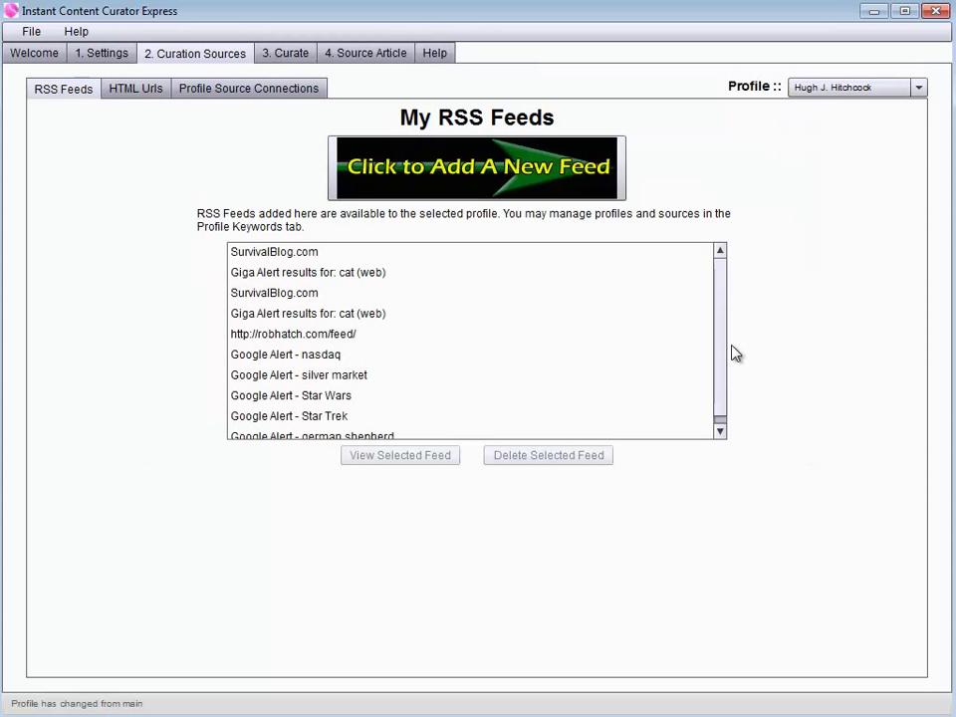
# In Curate, set the news source to RSS Feeds and select 'Google Alert - german shepherd'.
pyautogui.click(294, 62)
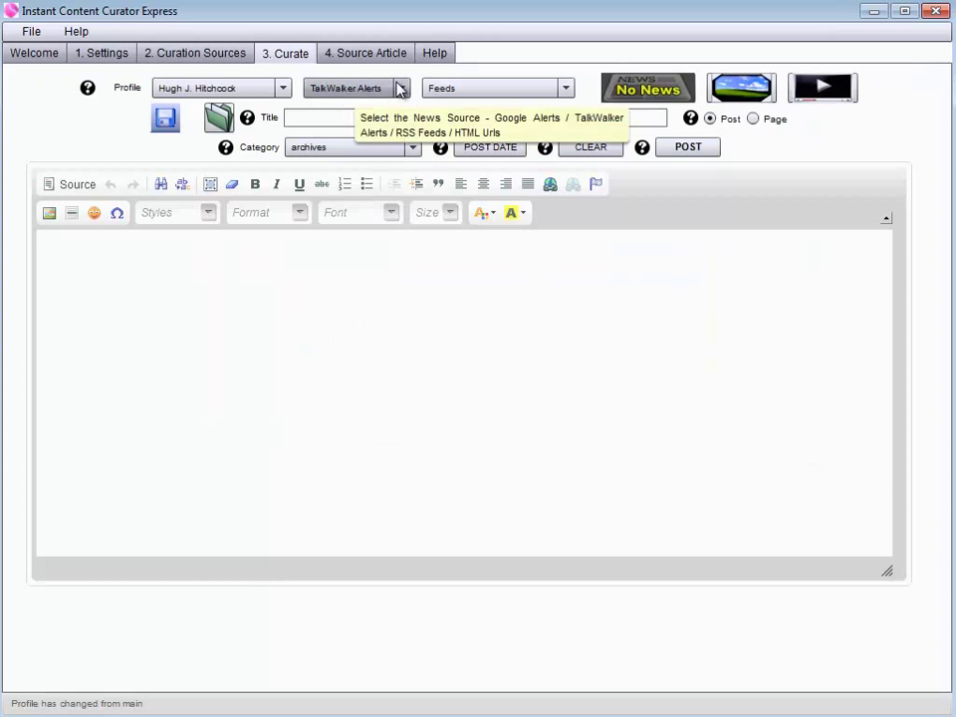
pyautogui.click(399, 87)
pyautogui.click(339, 126)
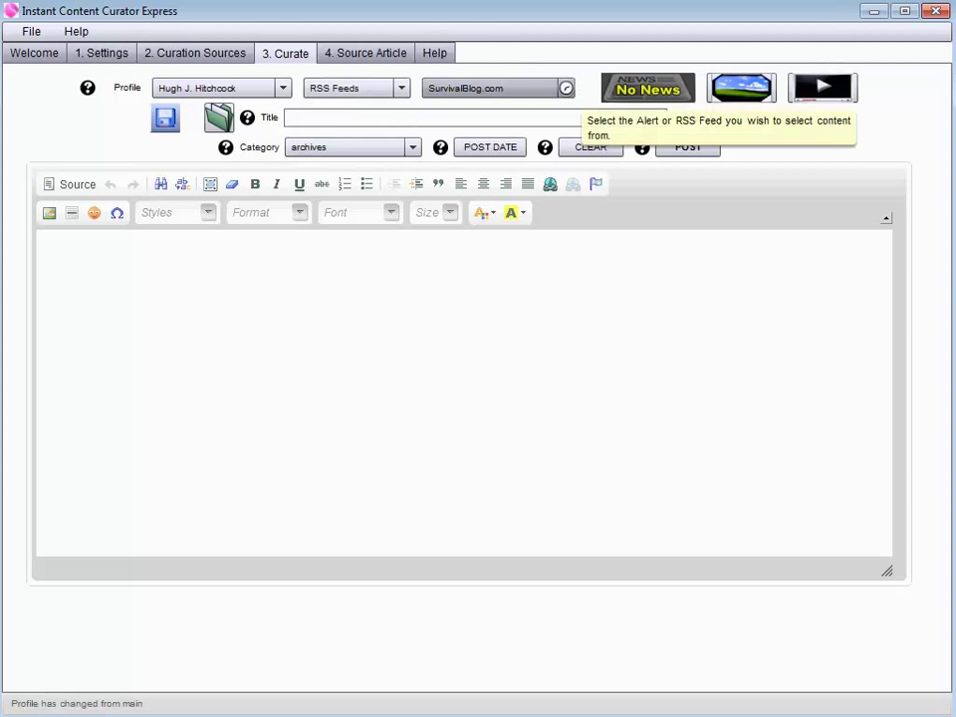
pyautogui.click(566, 88)
pyautogui.moveTo(568, 118); pyautogui.dragTo(572, 166)
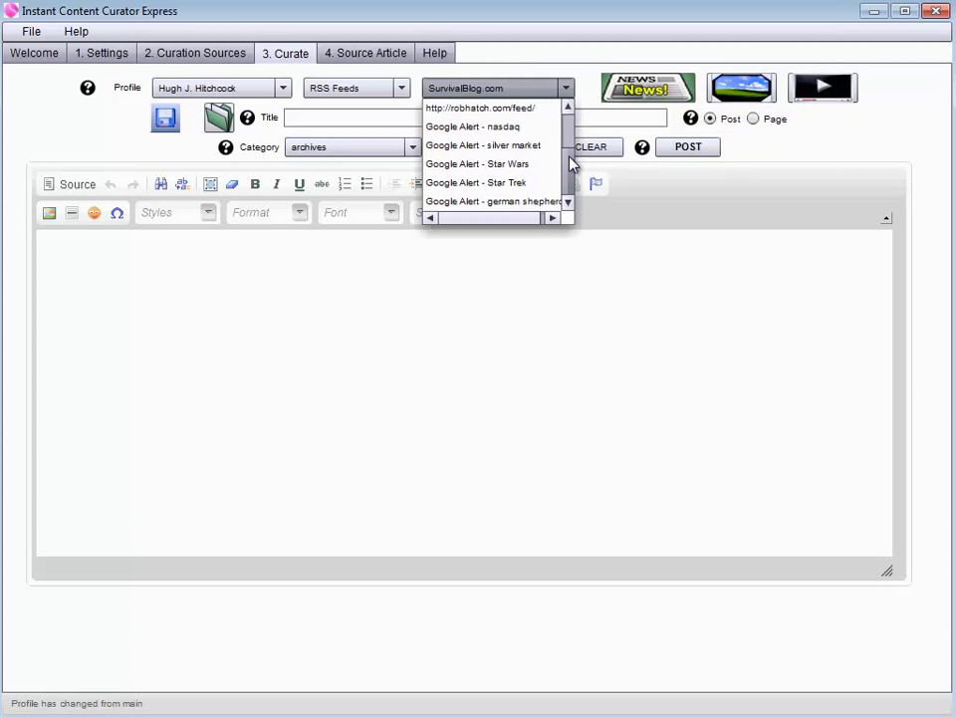
pyautogui.click(482, 203)
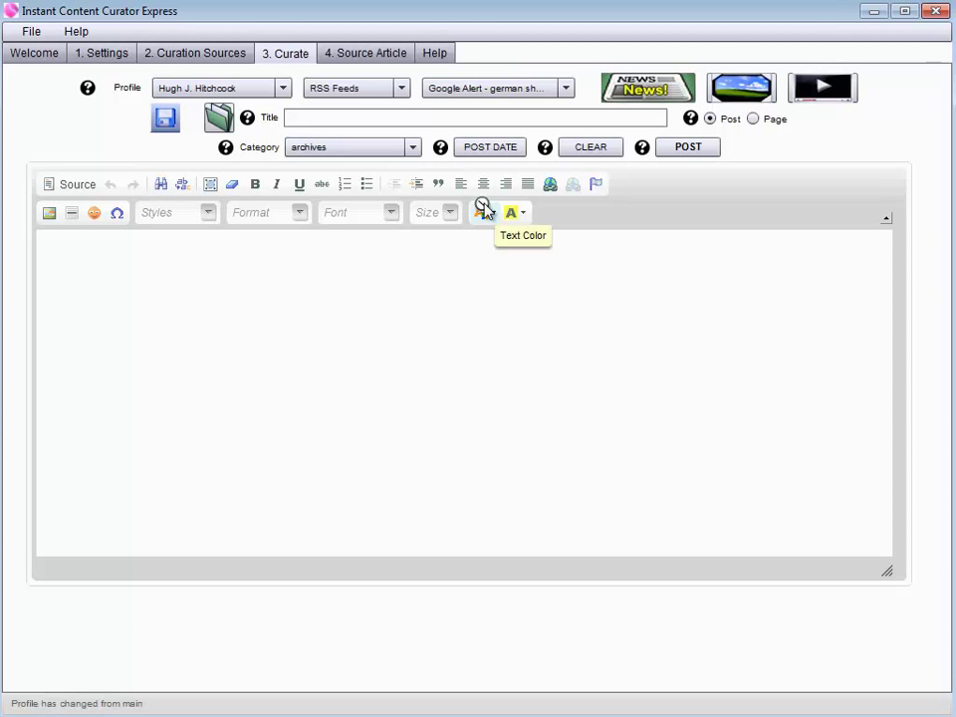
# Load the 'Pet of the Week: Isla the German Shepherd' headline into the editor.
pyautogui.click(636, 92)
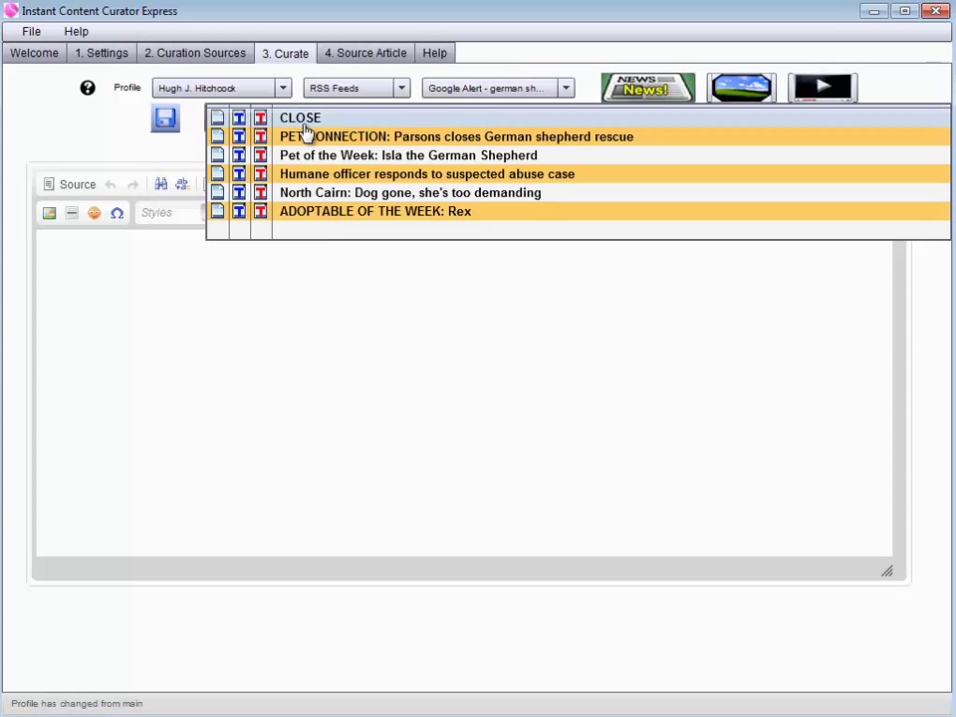
pyautogui.click(513, 157)
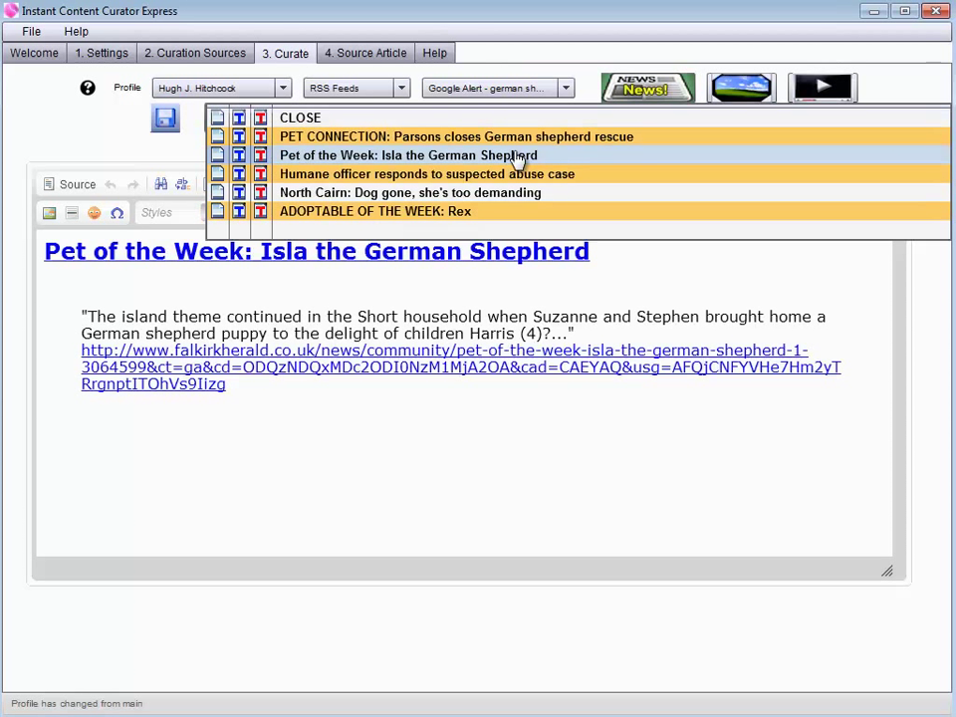
pyautogui.click(487, 314)
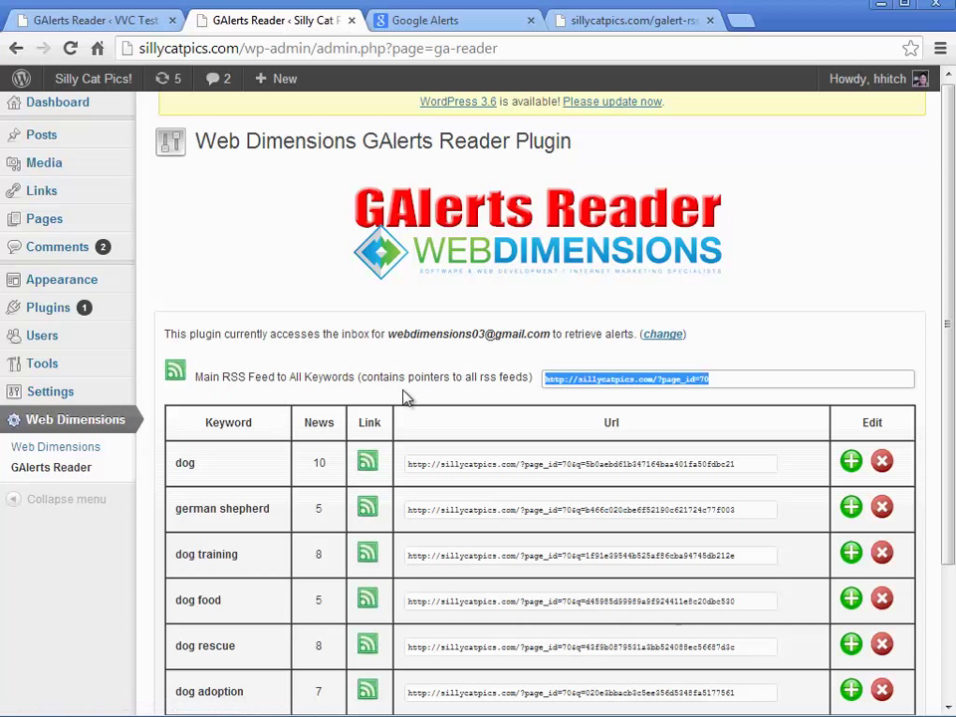
pyautogui.click(780, 381)
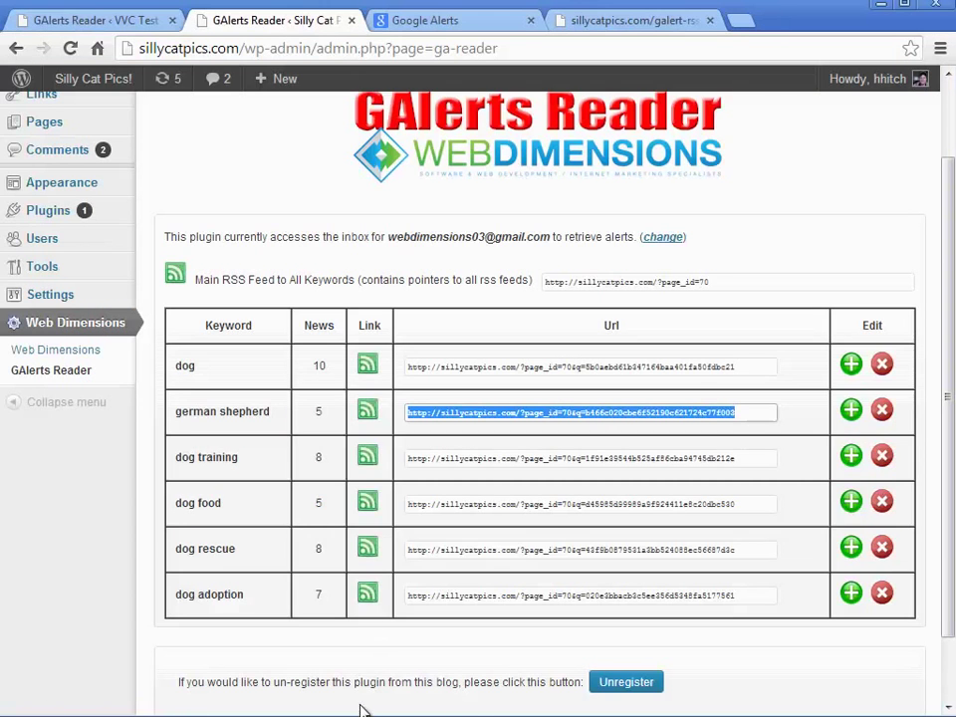
pyautogui.click(762, 411)
pyautogui.scroll(1, 949, 299)
pyautogui.scroll(1, 949, 299)
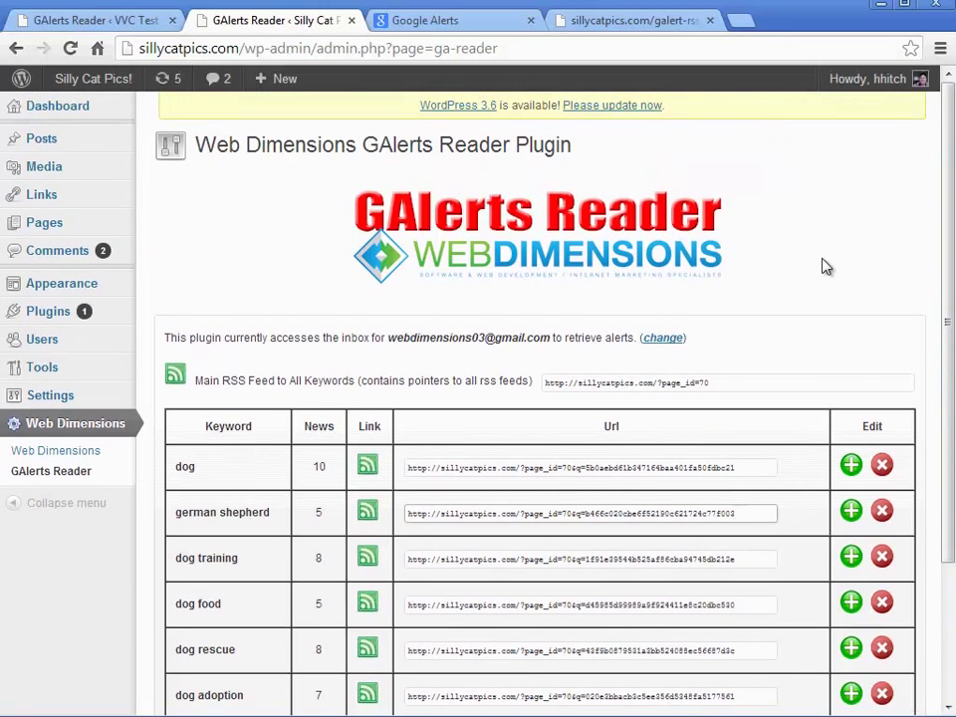